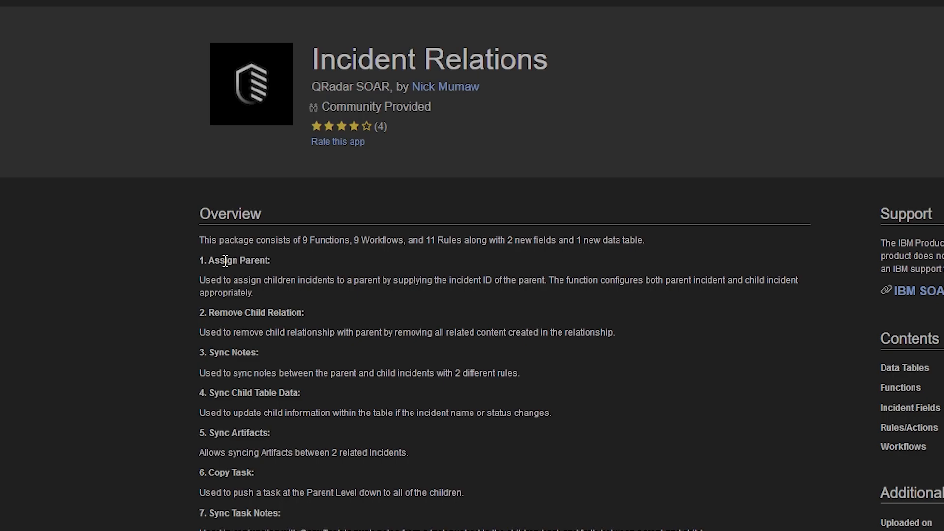
Step: Review the Incident Relations overview from Assign Parent through Auto Close Child Incidents, including the note on building row-level DataTable syncing
triple_click(226, 261)
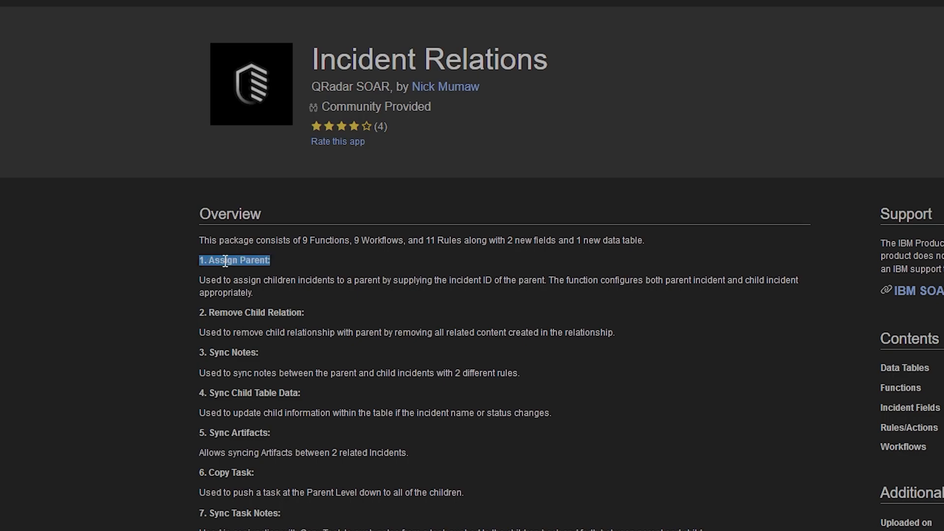
triple_click(251, 313)
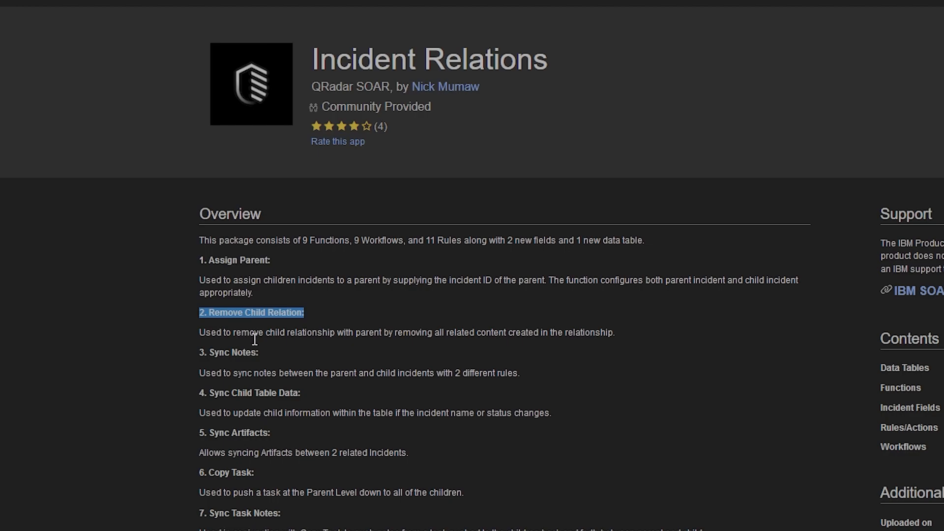
triple_click(217, 353)
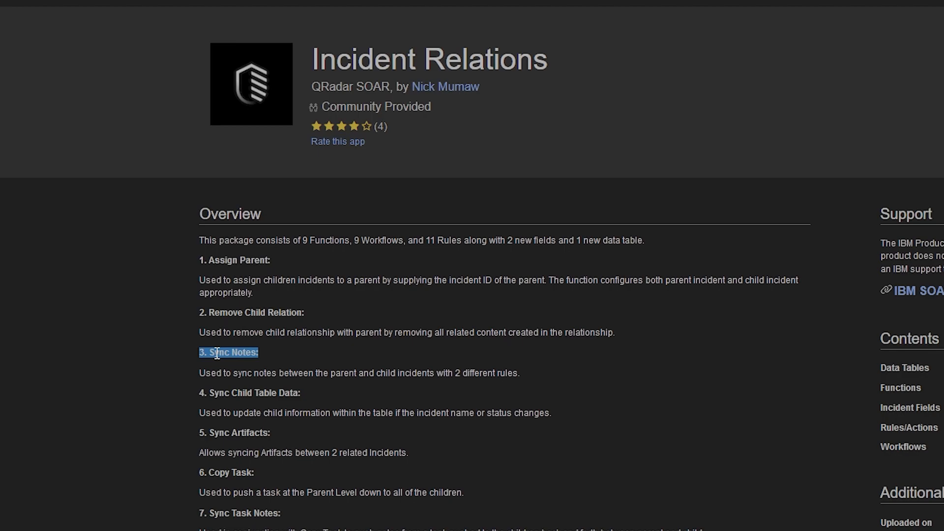
triple_click(243, 393)
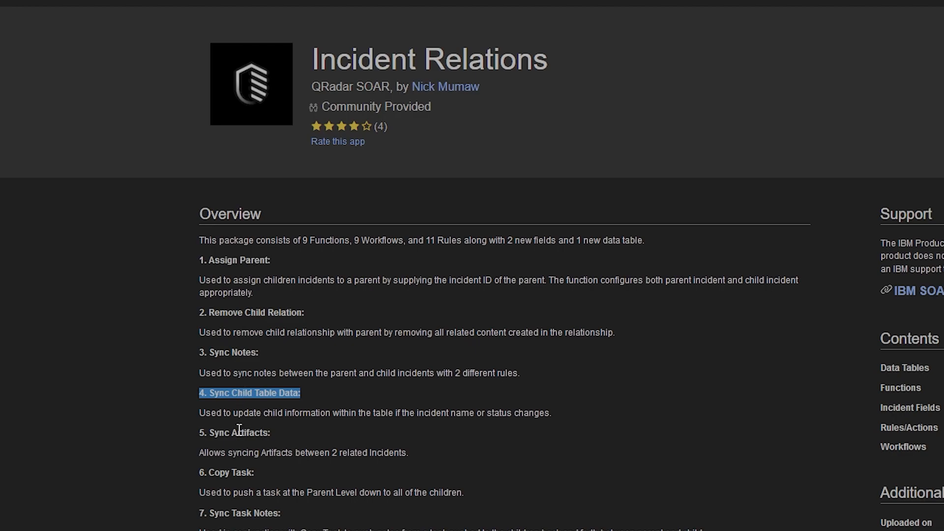
triple_click(223, 433)
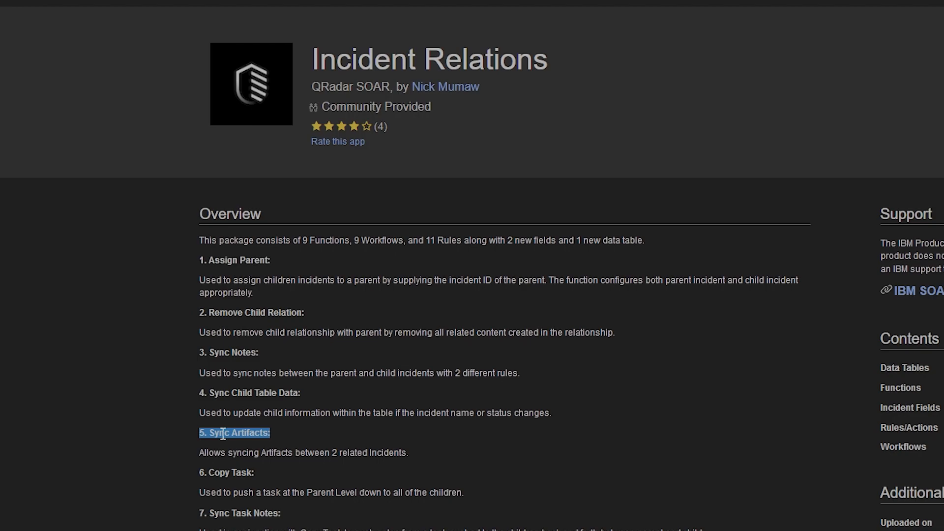
triple_click(225, 471)
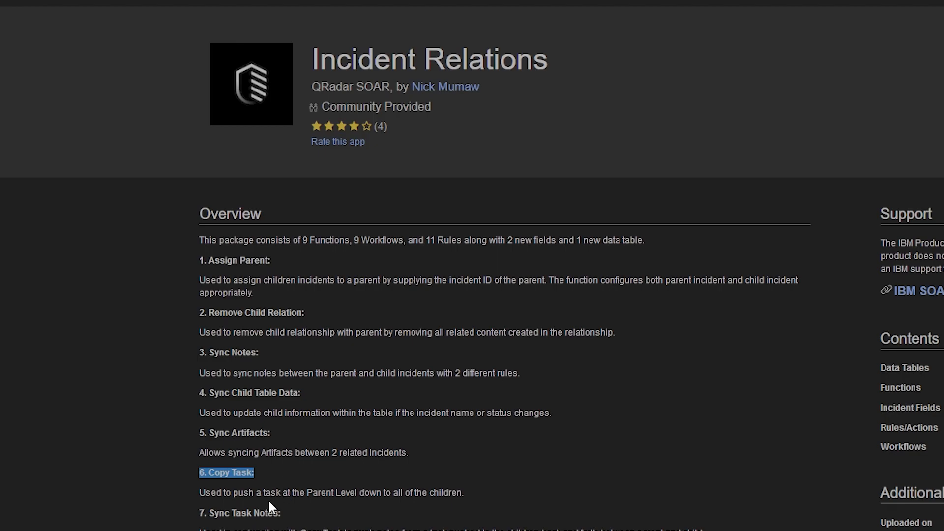
triple_click(245, 513)
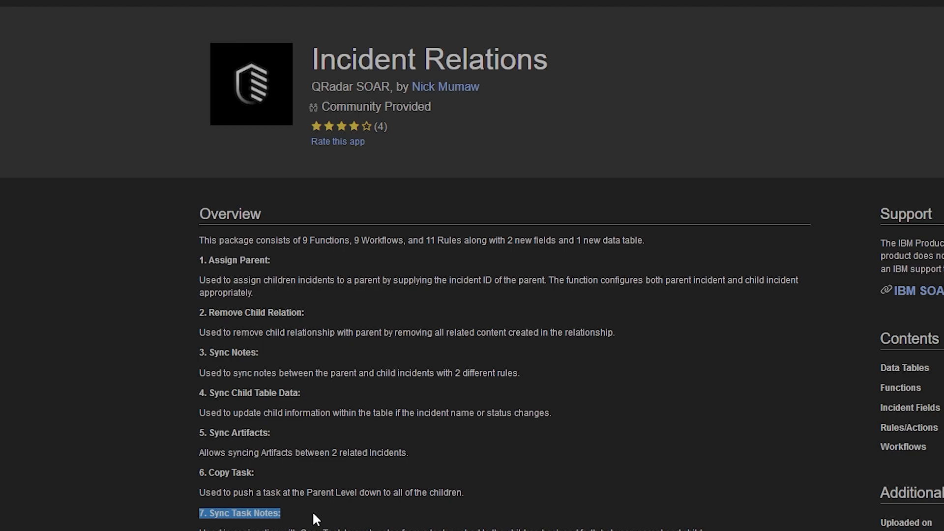
scroll(315, 519, "down", 3)
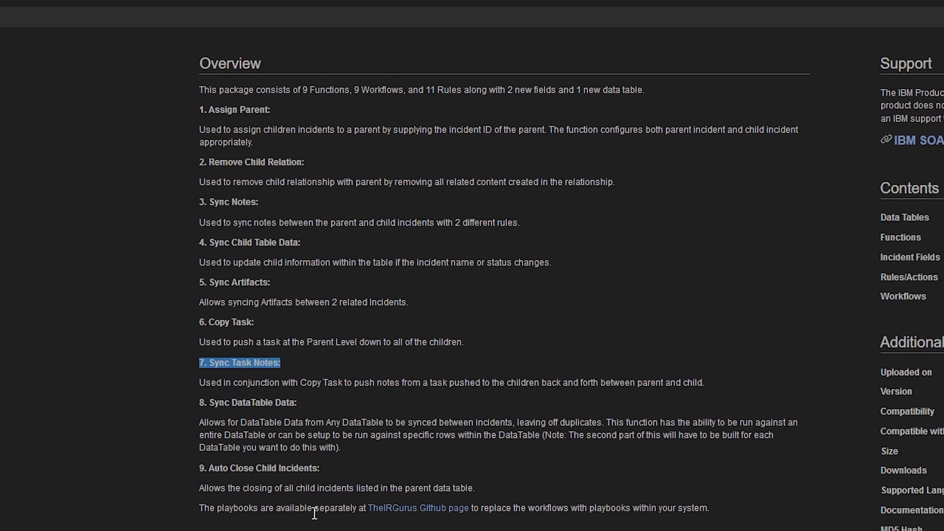
left_click(246, 403)
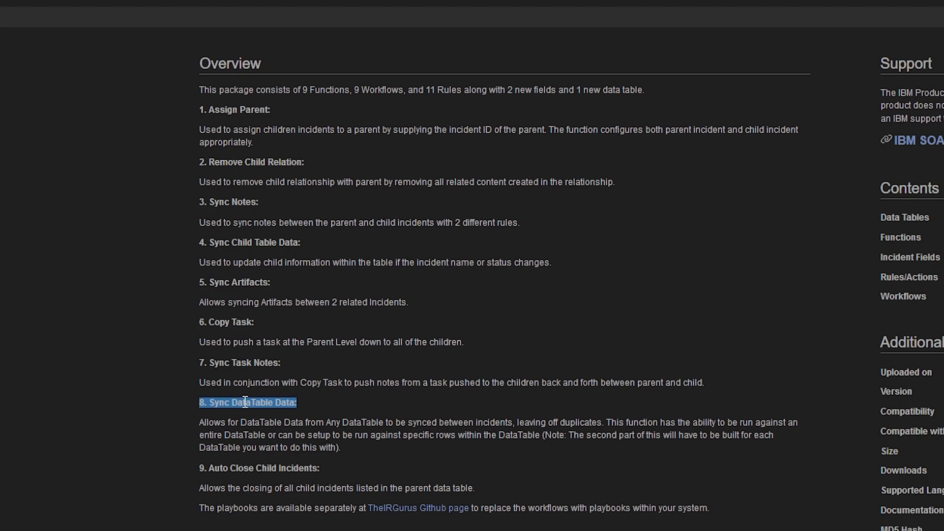
left_click(570, 436)
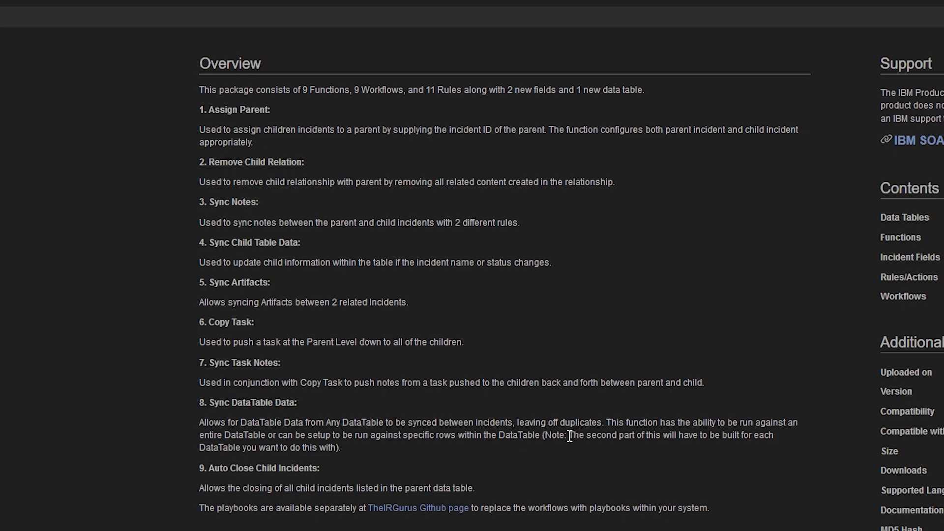
left_click_drag(570, 436, 638, 444)
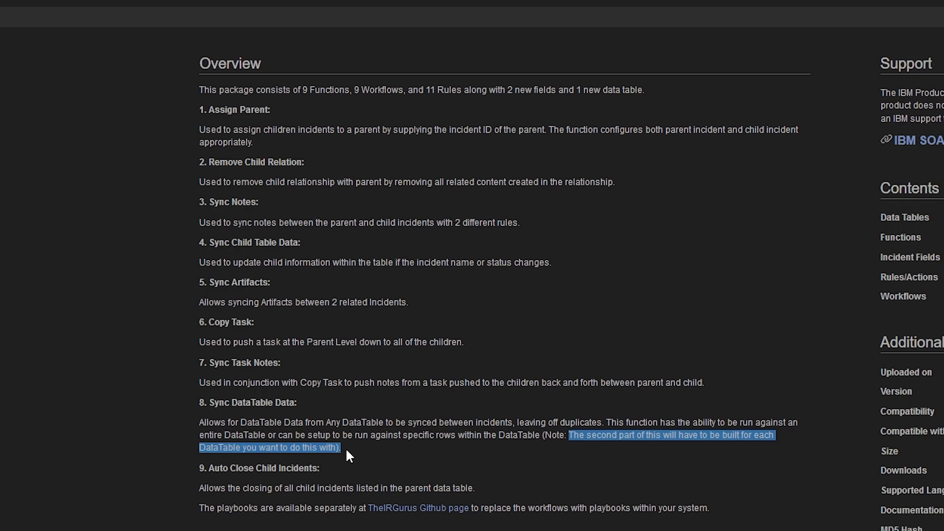
triple_click(255, 468)
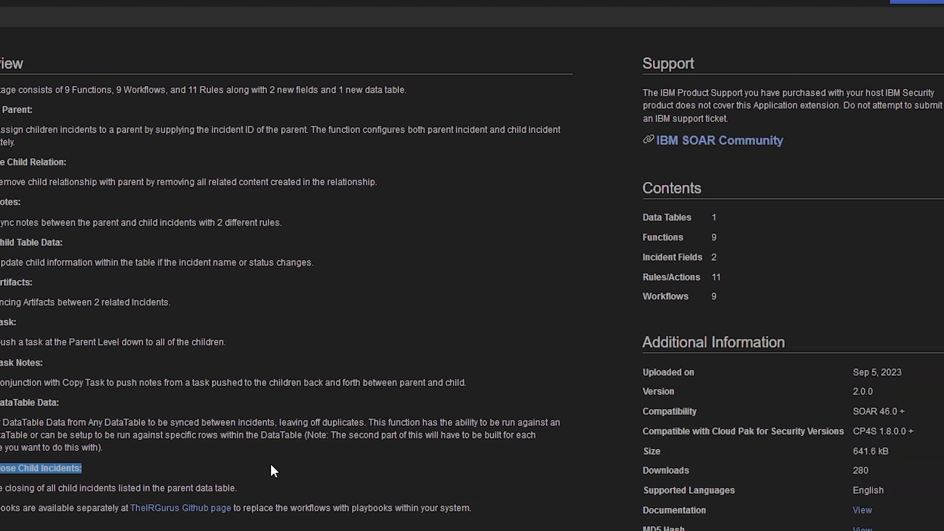
Step: Examine the Incident Relations app's Contents list, focusing on the Workflows and Rules/Actions entries
left_click_drag(488, 296, 407, 217)
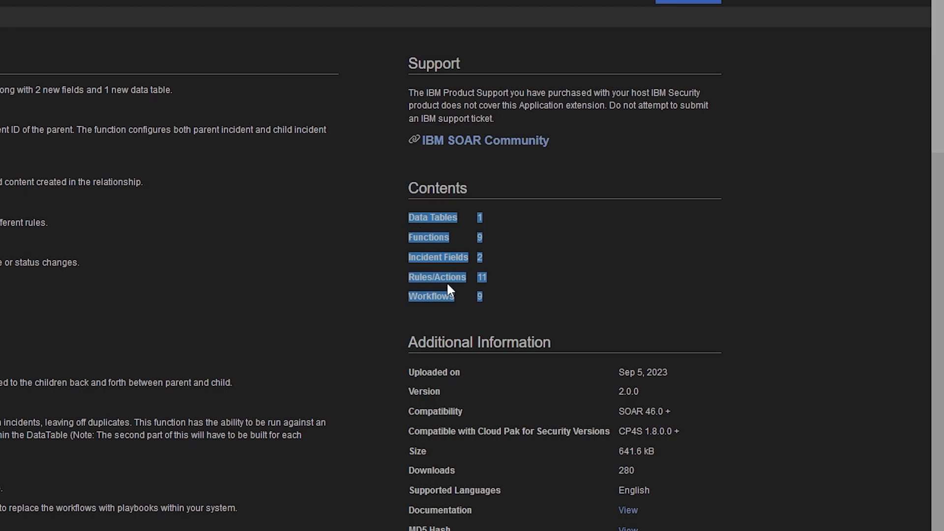
double_click(434, 296)
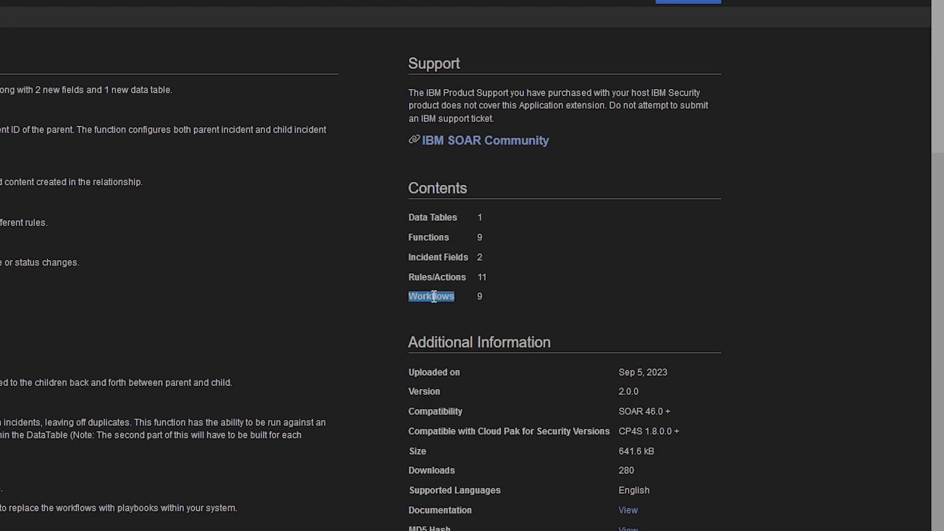
triple_click(438, 276)
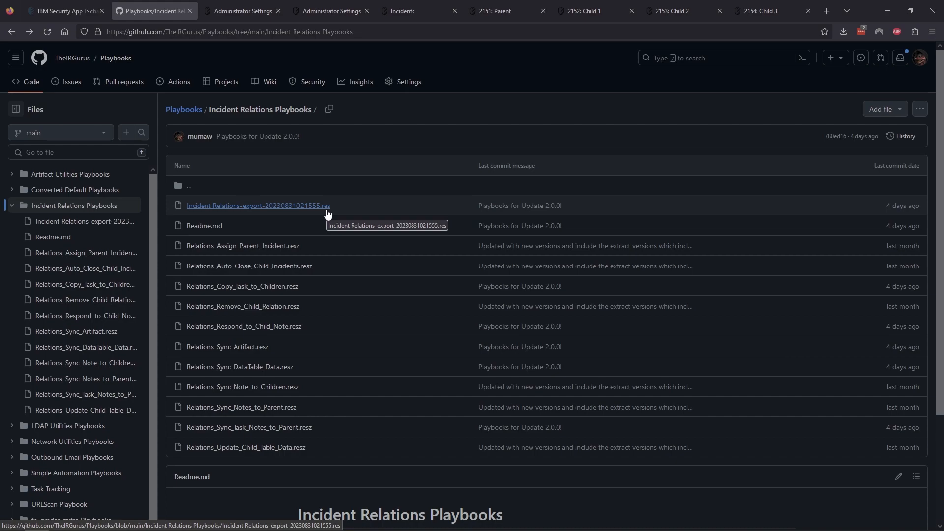
Step: Review the Incident Relations Playbooks files and readme on GitHub, and switch to the QRadar SOAR Import Settings page
scroll(327, 210, "down", 3)
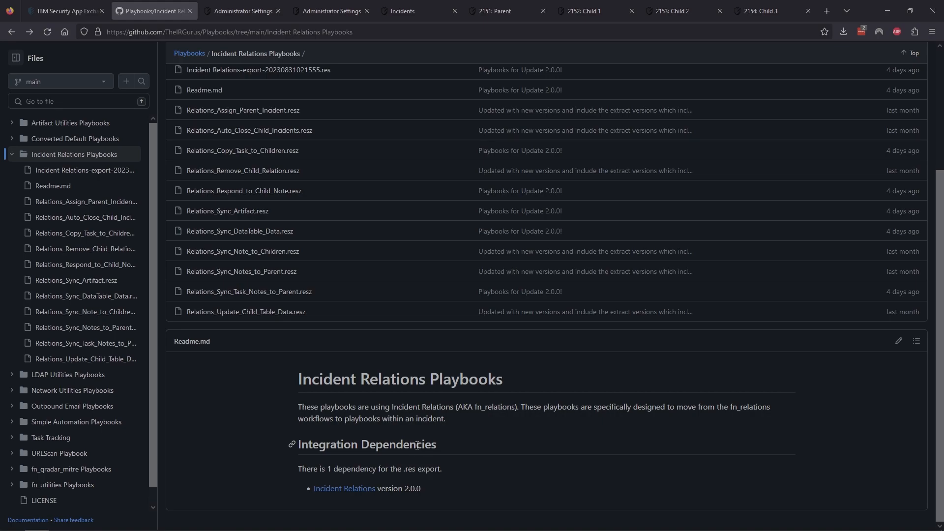
scroll(417, 446, "up", 3)
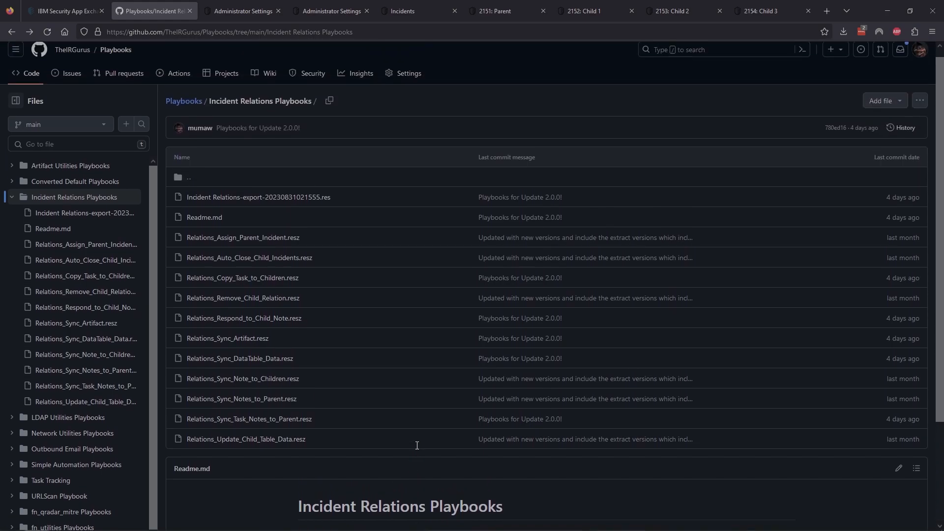
left_click(252, 11)
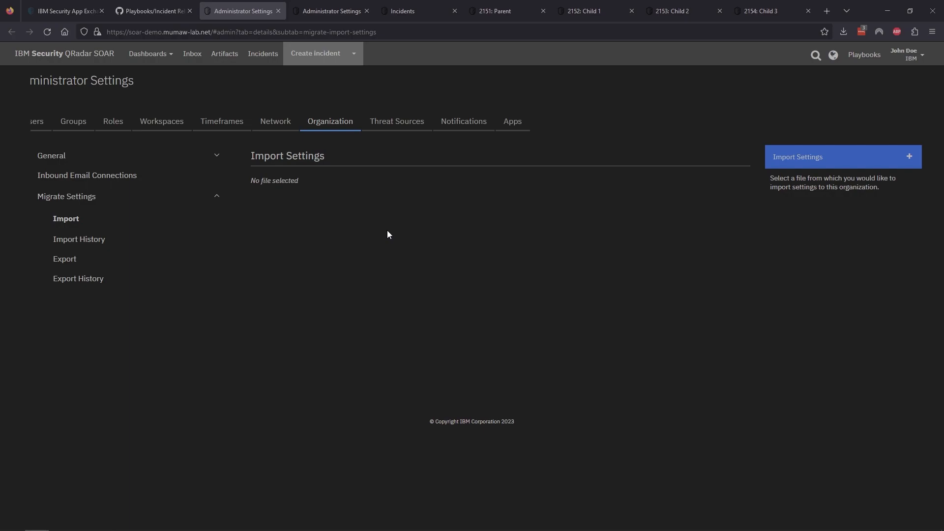
Step: Check the installation status of the Parent/Child Relationships app in the administrator settings
key("ctrl+Tab")
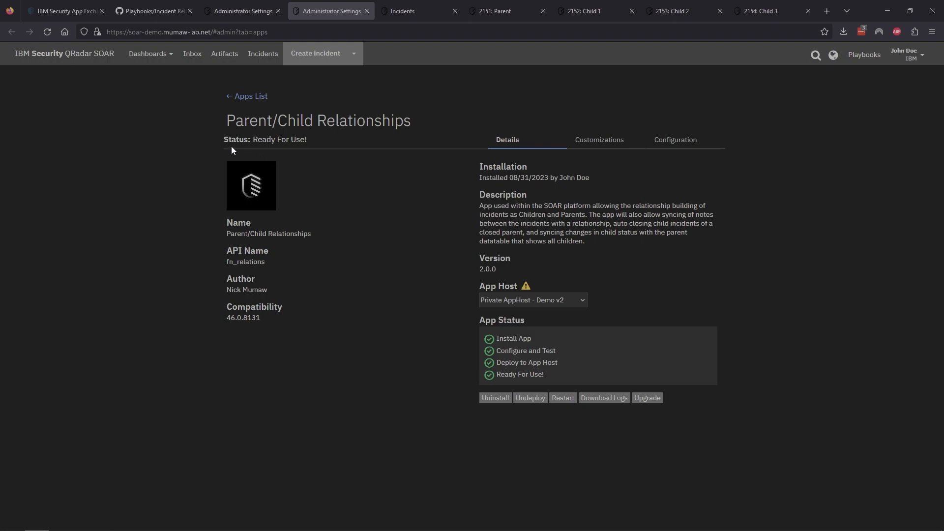
left_click_drag(223, 141, 316, 140)
left_click(327, 148)
Step: Open the Customization Settings and inspect the Child Incidents tab's layout contents and its visibility condition
left_click(905, 54)
left_click(851, 90)
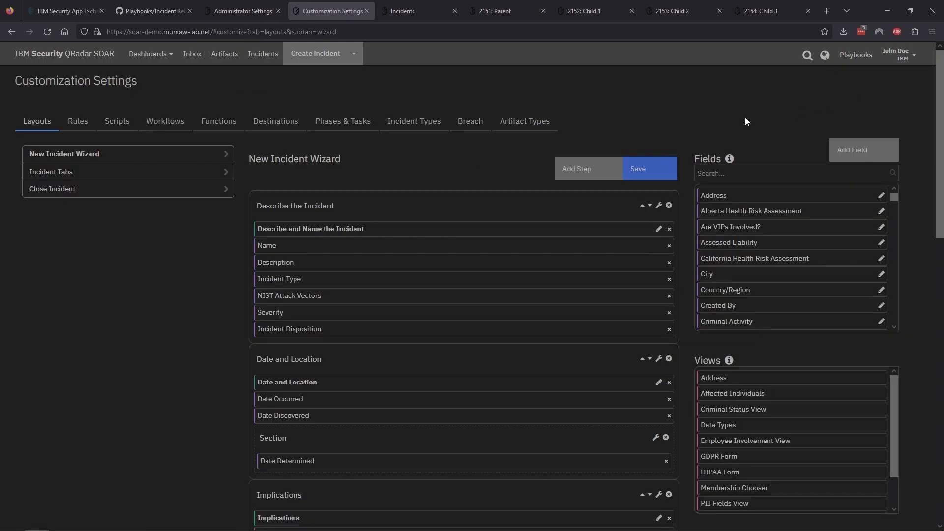
left_click(49, 172)
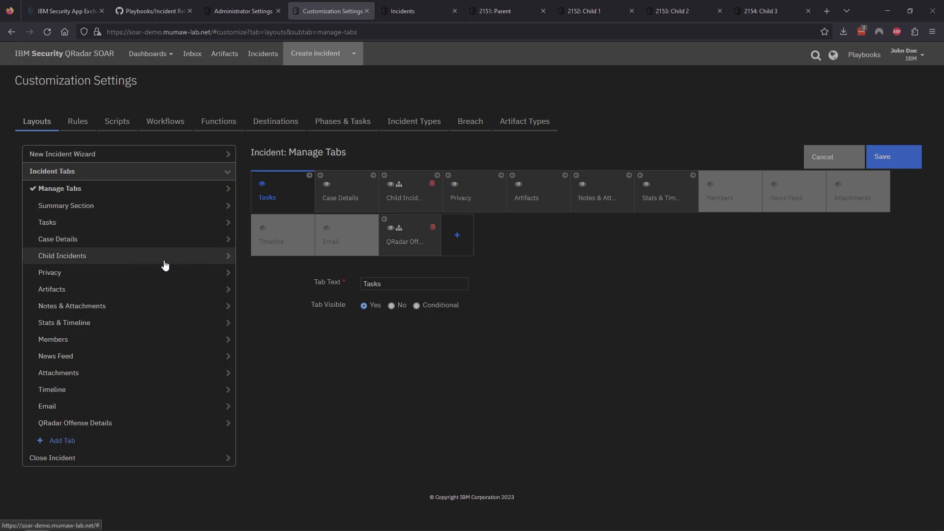
left_click(82, 257)
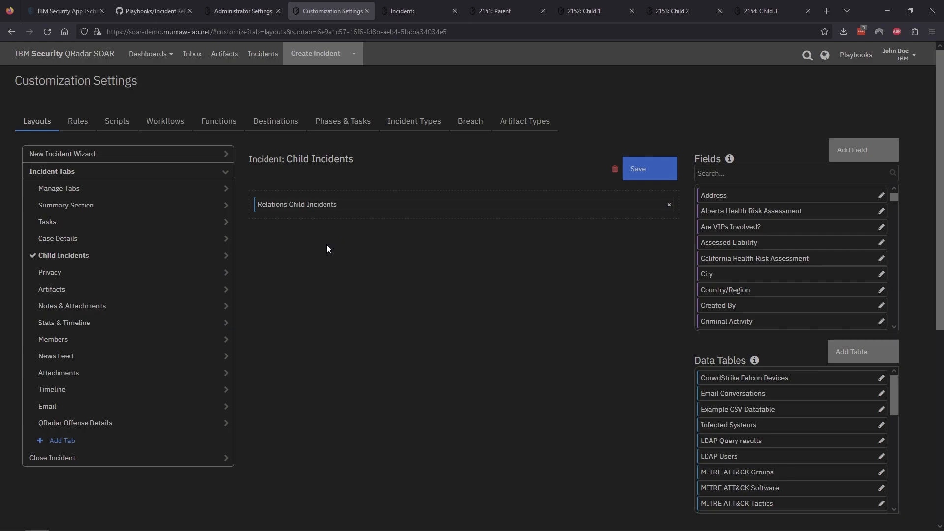
left_click(103, 192)
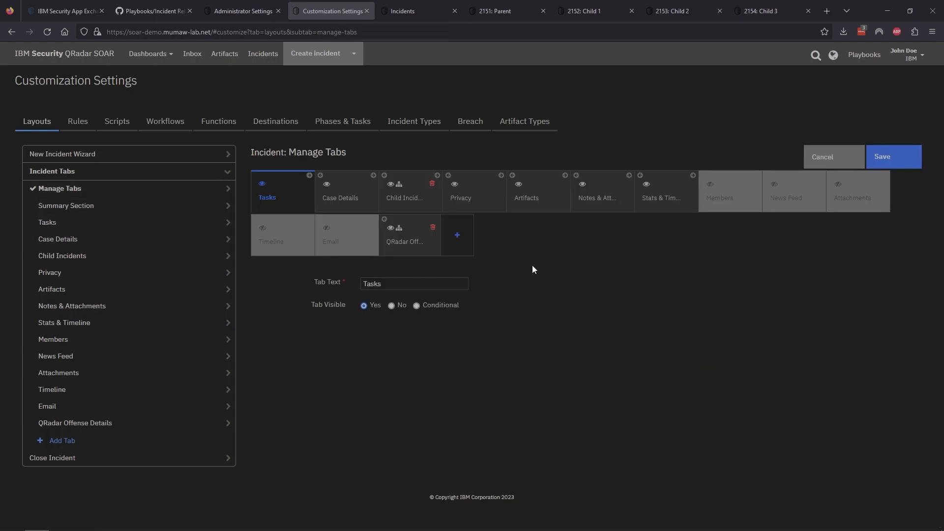
left_click(408, 199)
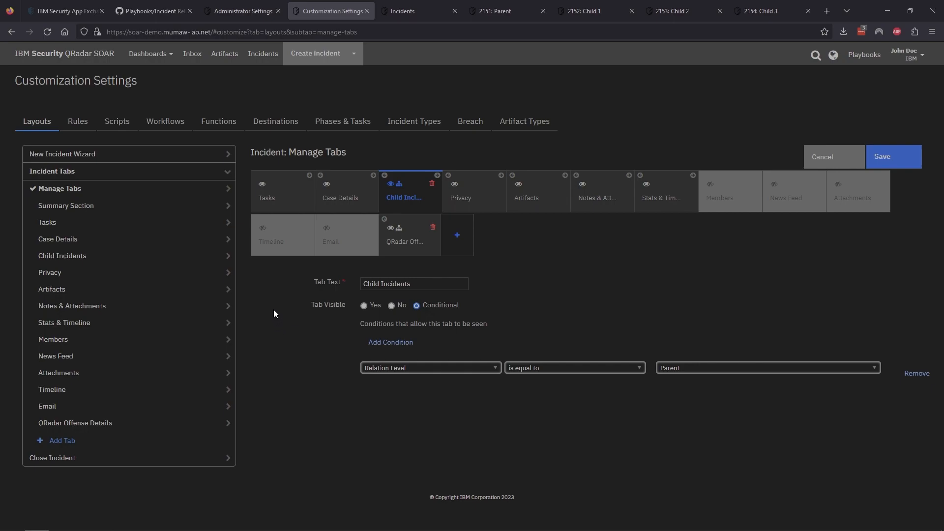
Step: Inspect the display conditions of the Relation Level and Parent ID sections in the incident Summary Section layout, leaving them unsaved
left_click(91, 212)
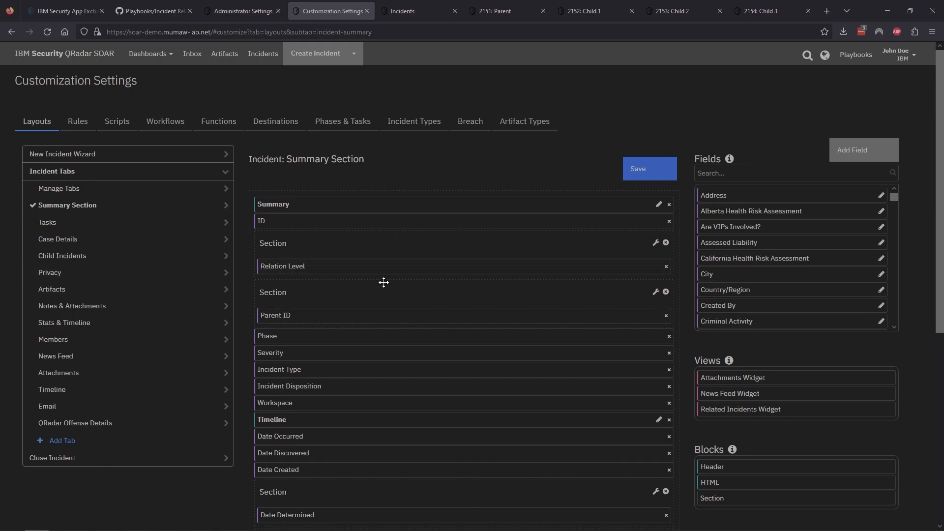
left_click(655, 243)
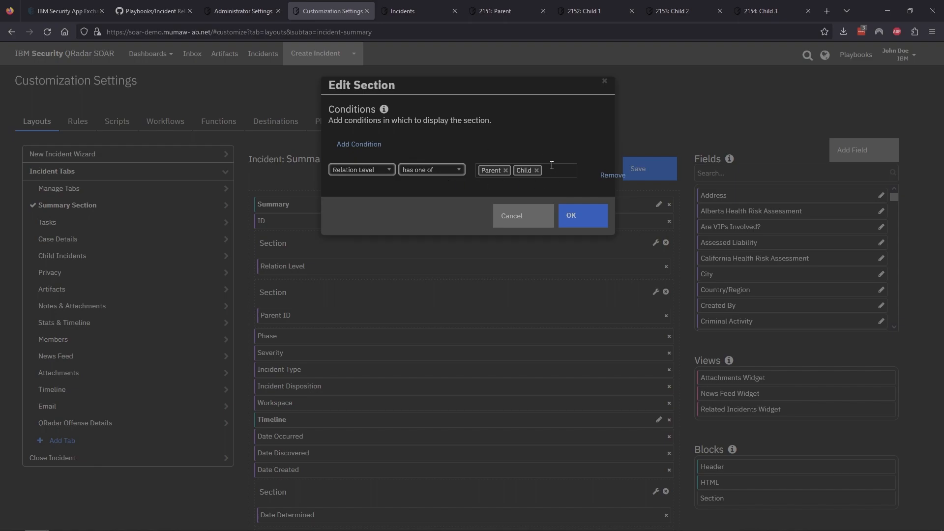
left_click(518, 215)
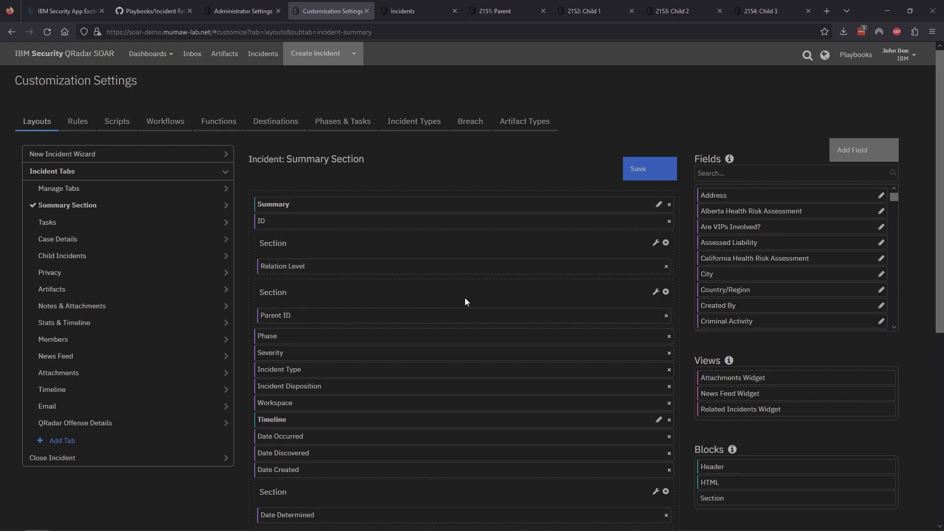
left_click(654, 292)
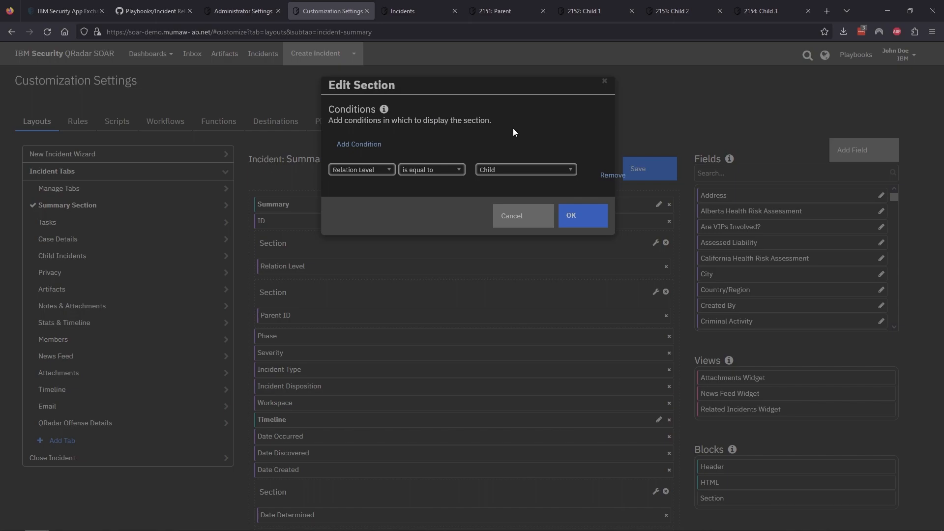
left_click(517, 214)
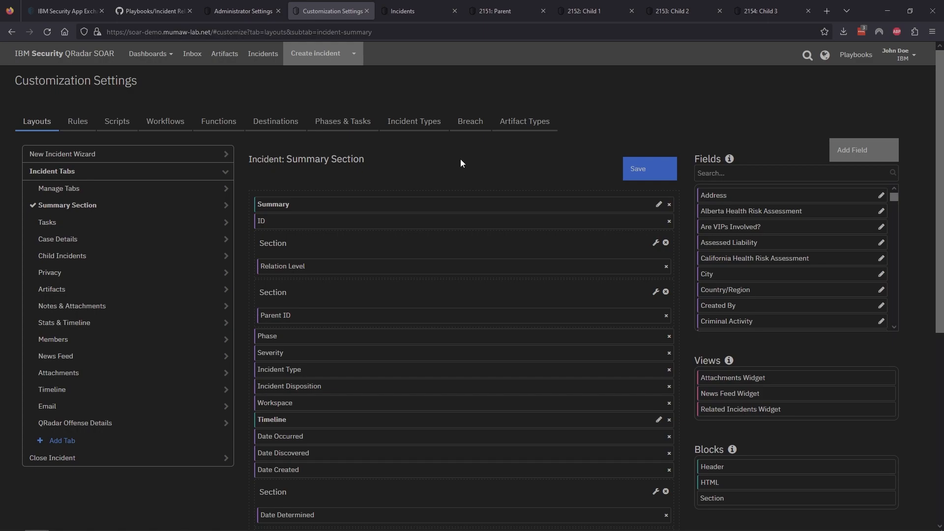
Step: Run Relations: Assign Parent Incident on the Child 1, Child 2 and Child 3 incidents with parent incident 2151
left_click(415, 16)
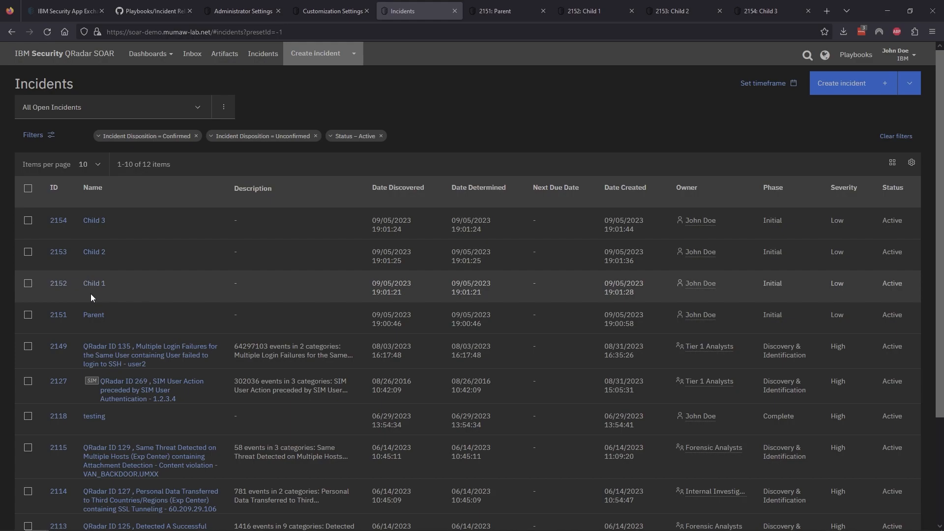
left_click(28, 221)
left_click(28, 252)
left_click(28, 285)
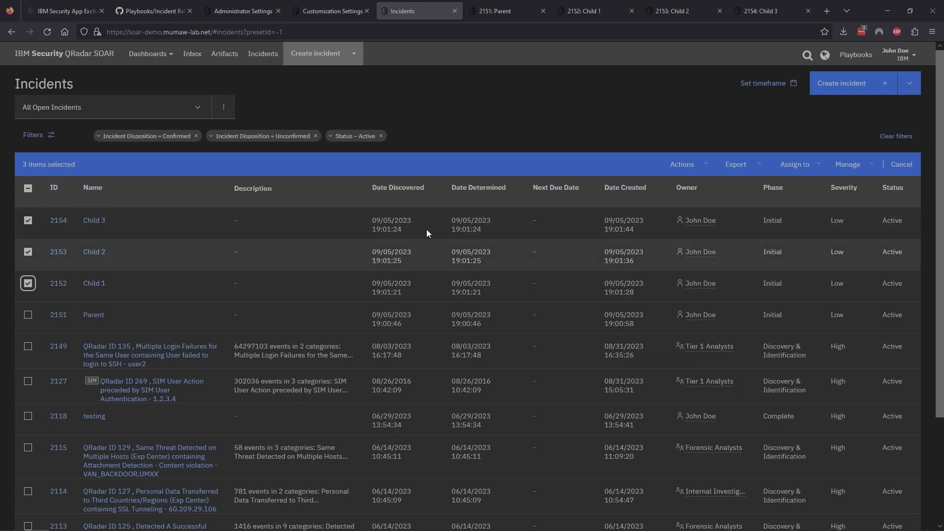
left_click(707, 166)
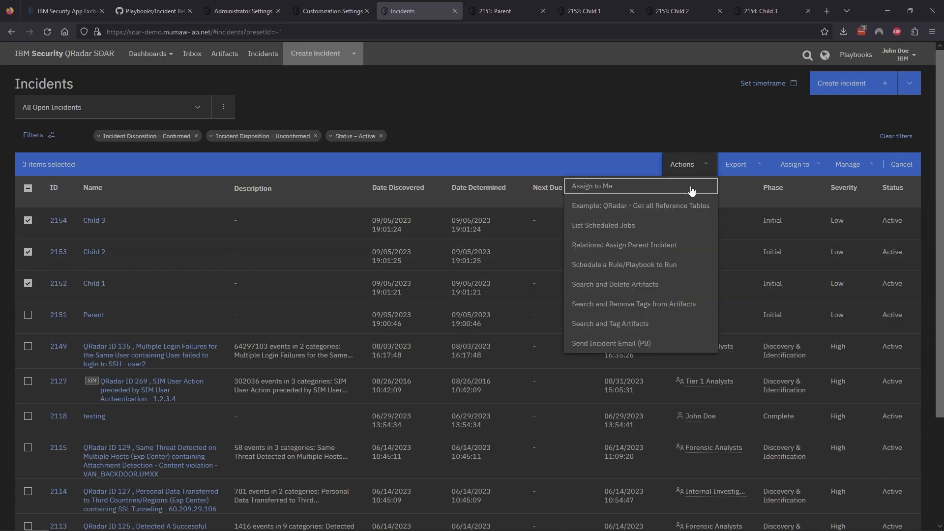
left_click(645, 249)
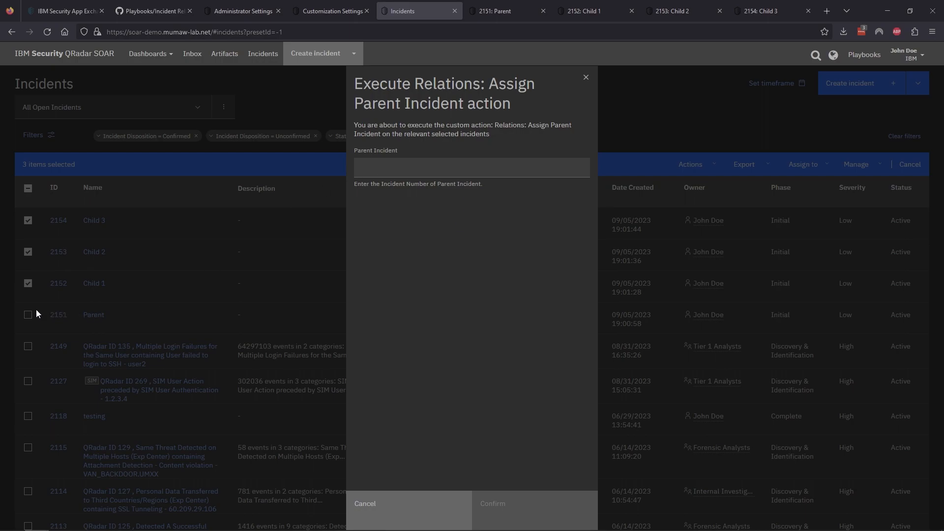
left_click(391, 167)
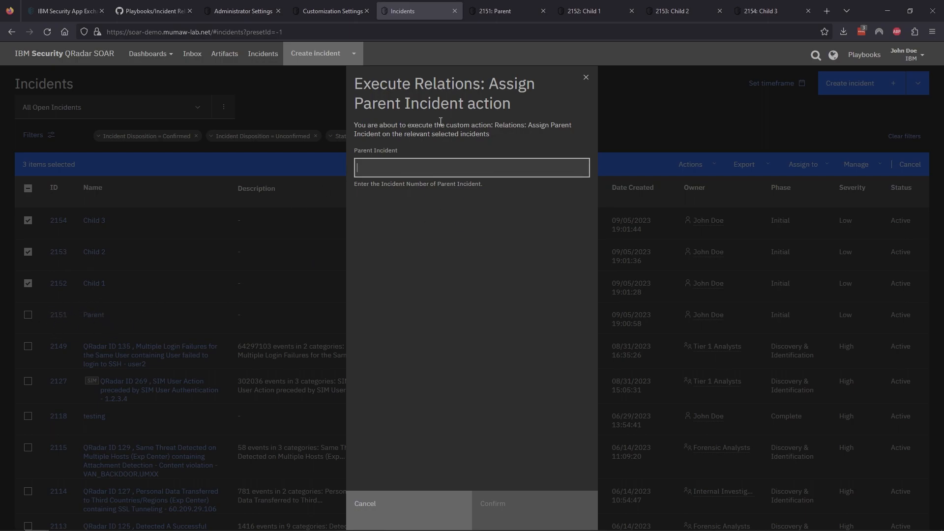
type("2151")
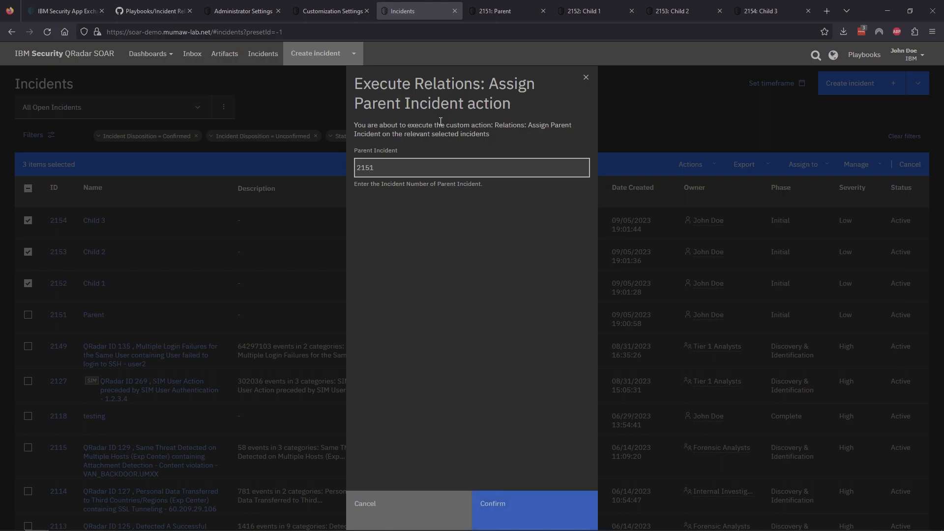
left_click(510, 515)
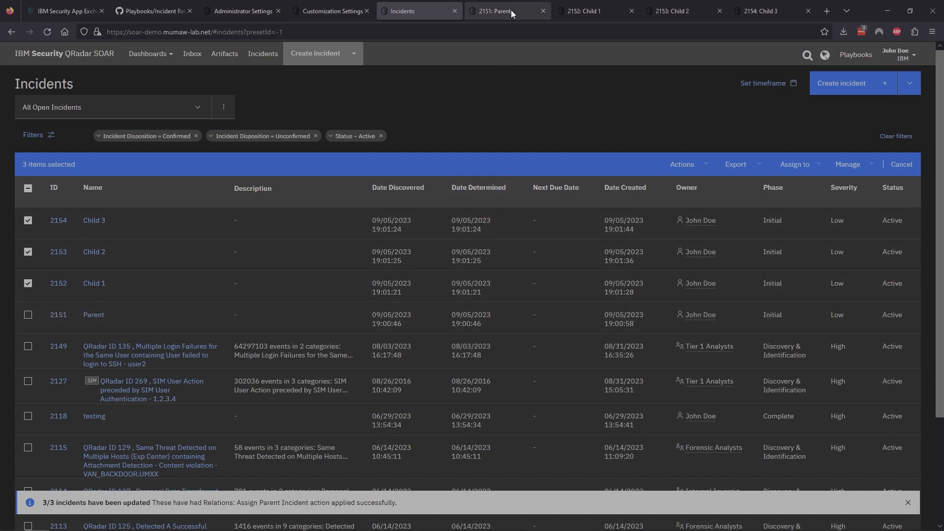
Step: Reload the Parent incident and examine its Relation Level, artifacts and Relations Child Incidents table
left_click(512, 10)
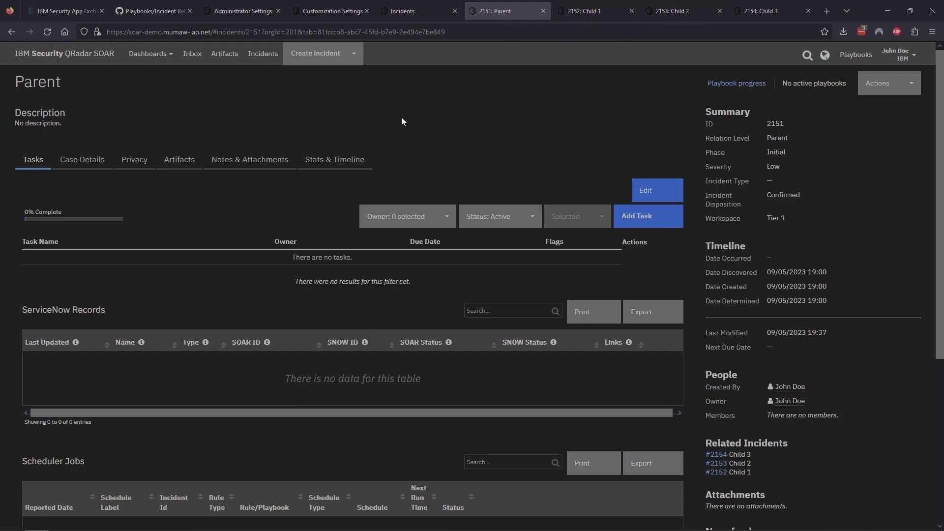
key("F5")
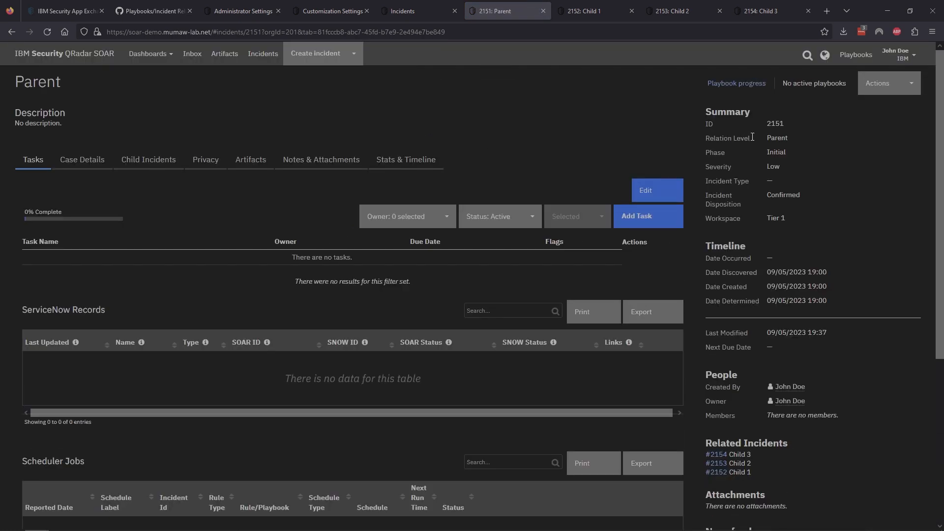
double_click(711, 141)
left_click_drag(739, 141, 787, 135)
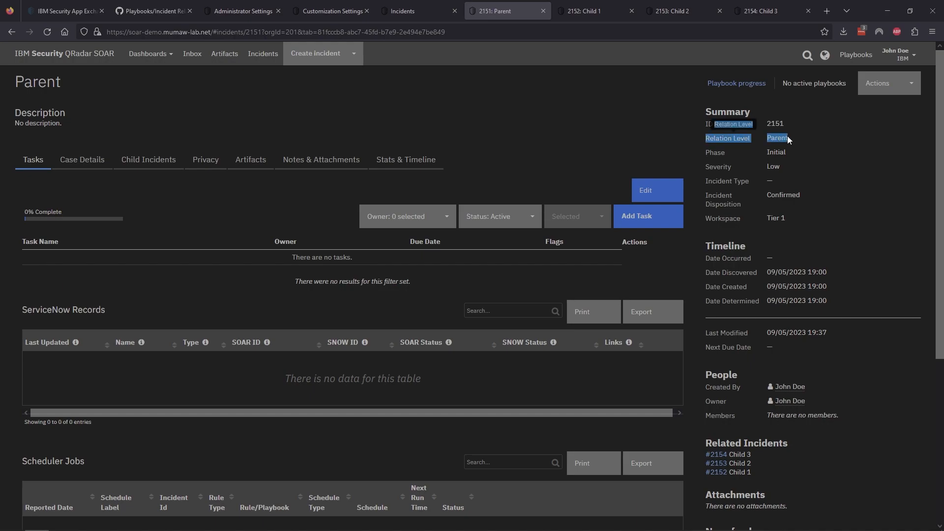
left_click(790, 164)
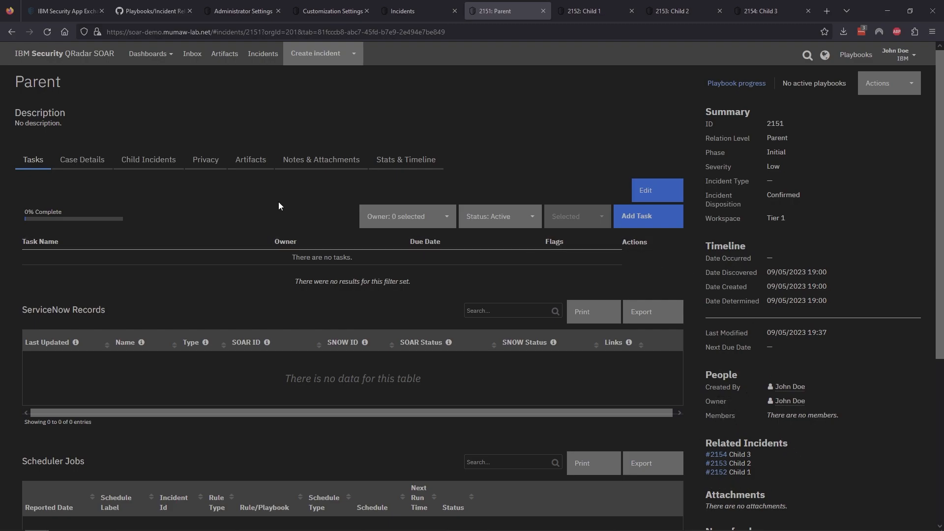
left_click(246, 170)
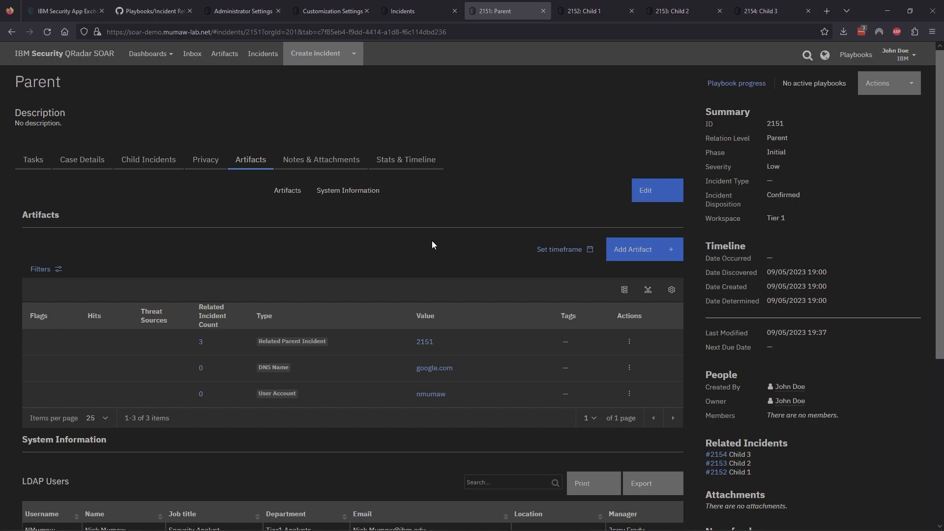
left_click(158, 167)
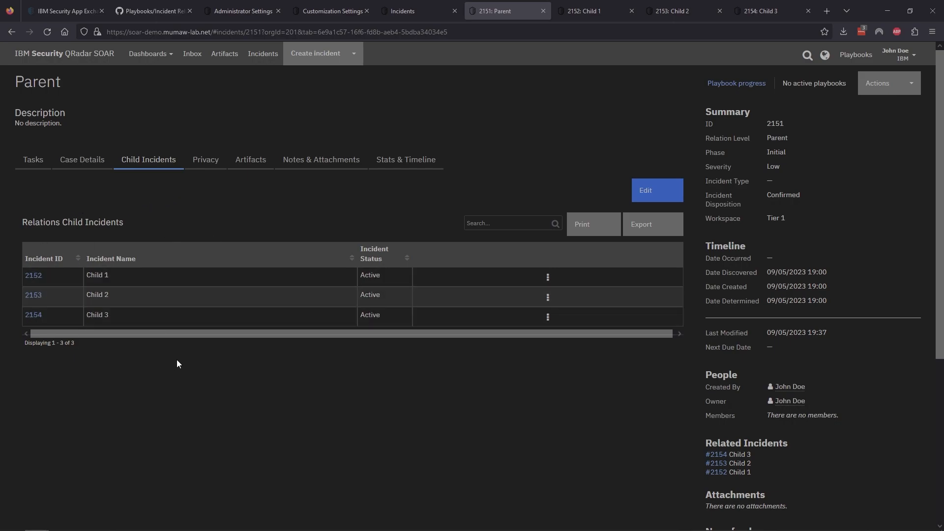
Step: Open Child 1 from the parent's child incidents table, follow its Parent ID link, and return to Child 1 without the duplicate pages
left_click(34, 277)
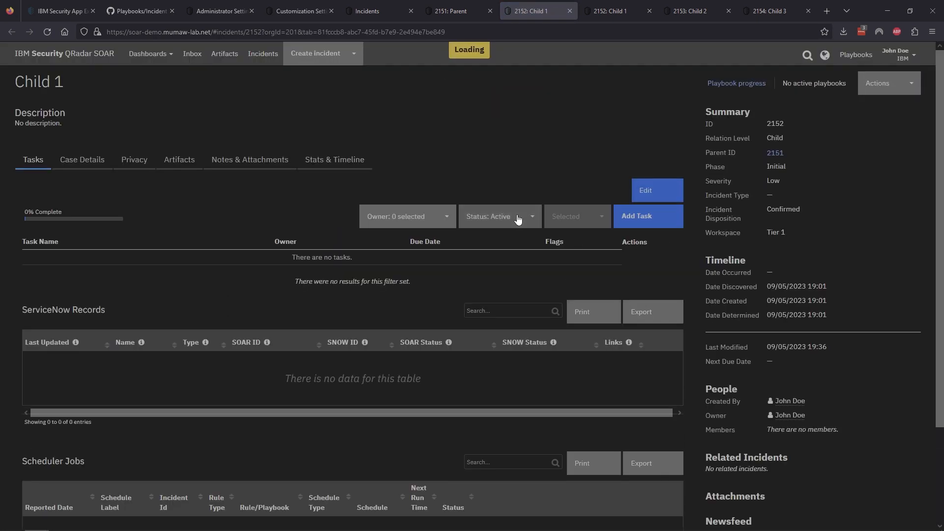
left_click(648, 10)
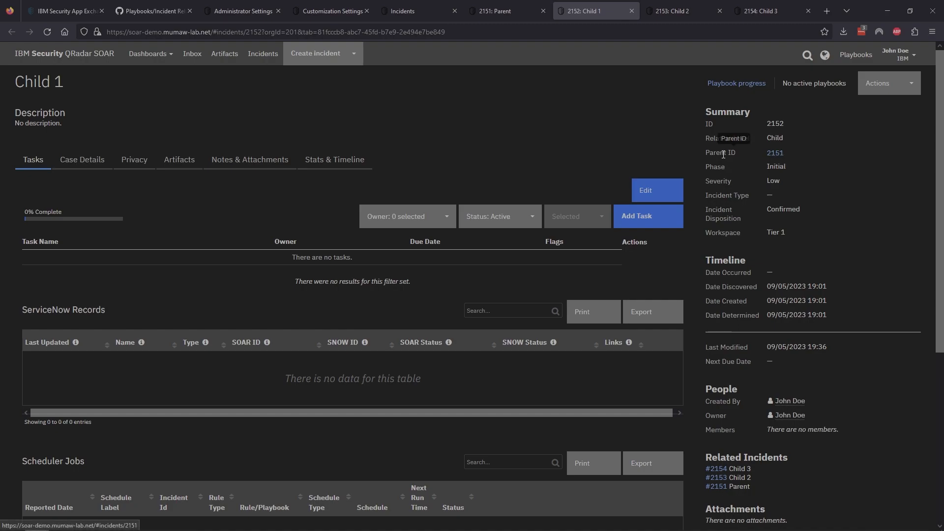
left_click(774, 154)
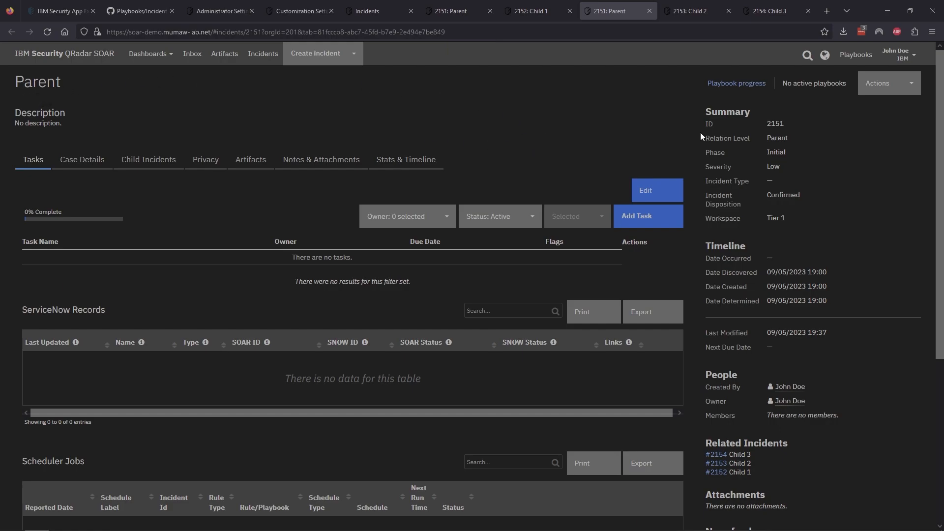
left_click(646, 10)
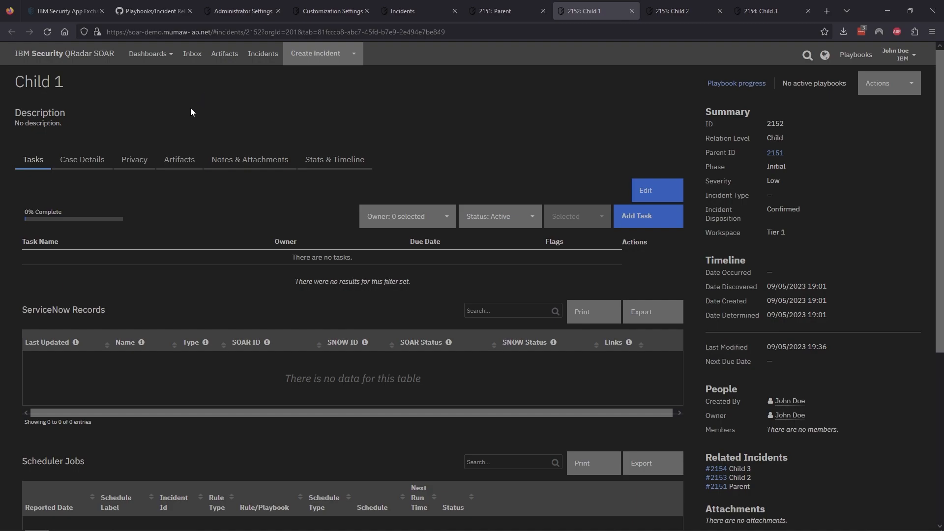
Step: Examine the notes and threaded response on the Child 1 incident, leaving the reply to "This is a note on Child 1." unposted
left_click(237, 160)
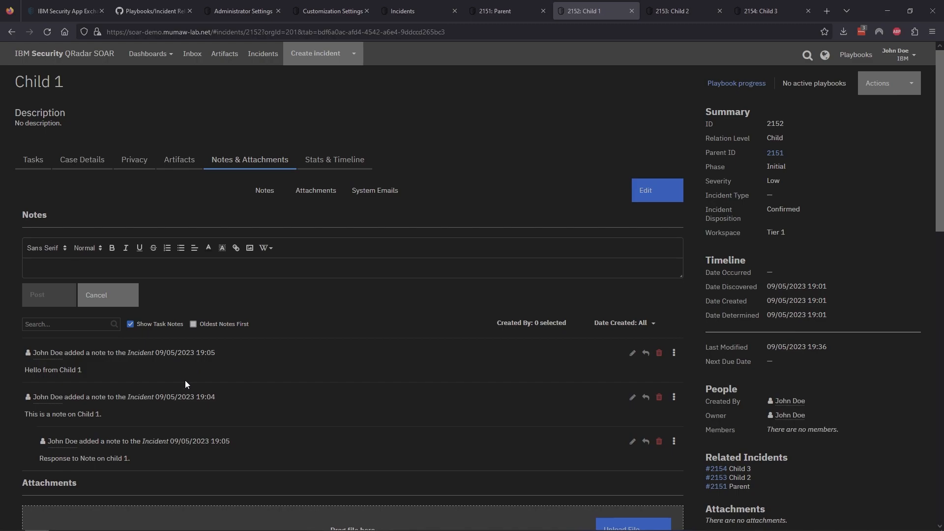
scroll(192, 384, "down", 1)
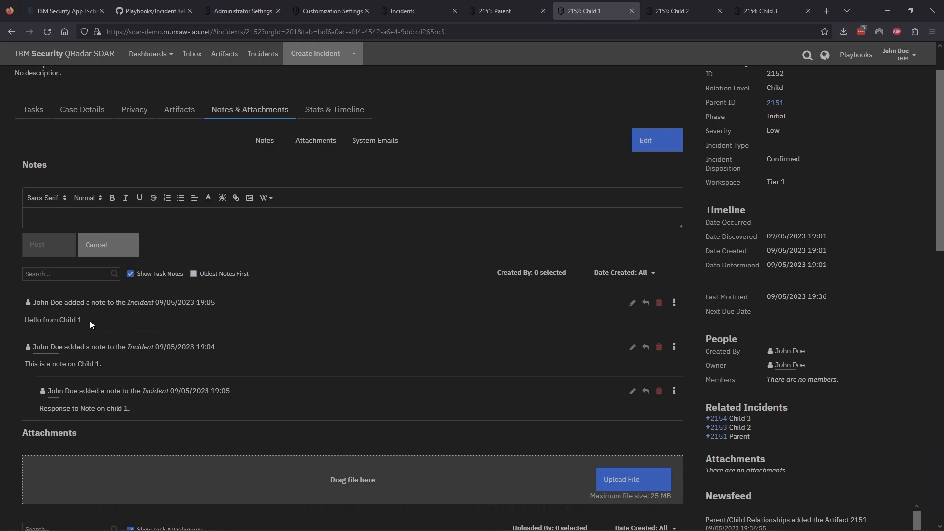
triple_click(47, 320)
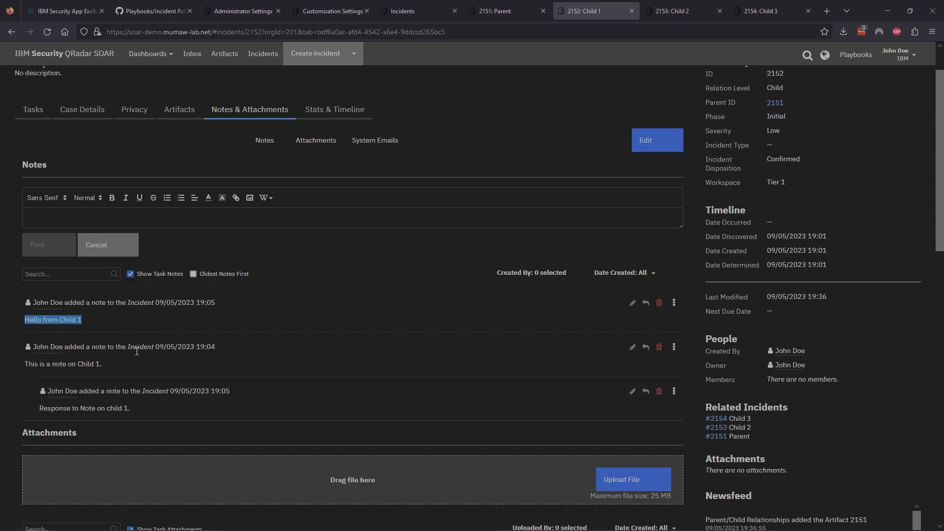
left_click(150, 366)
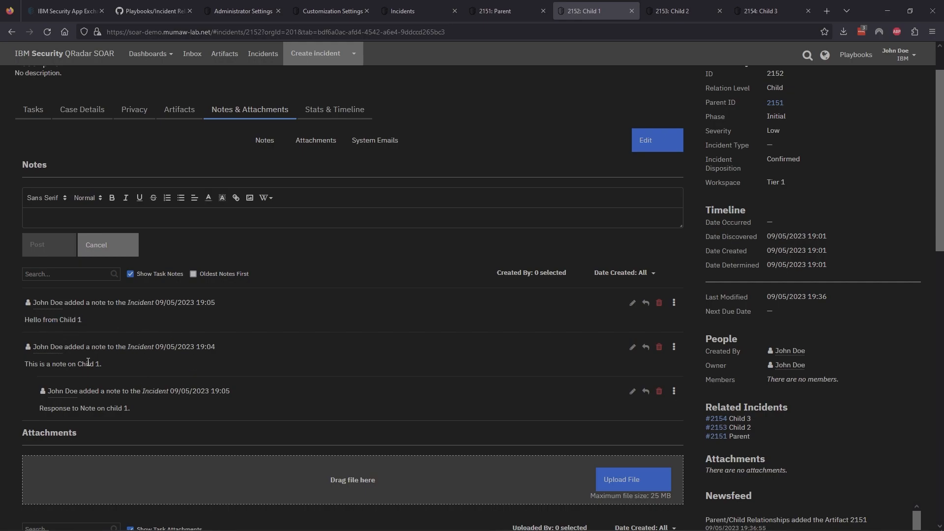
triple_click(63, 365)
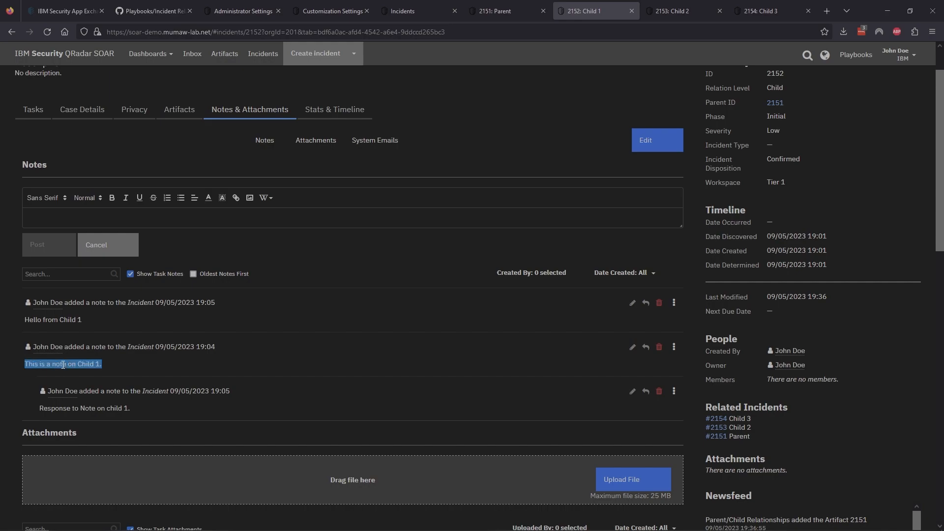
triple_click(81, 407)
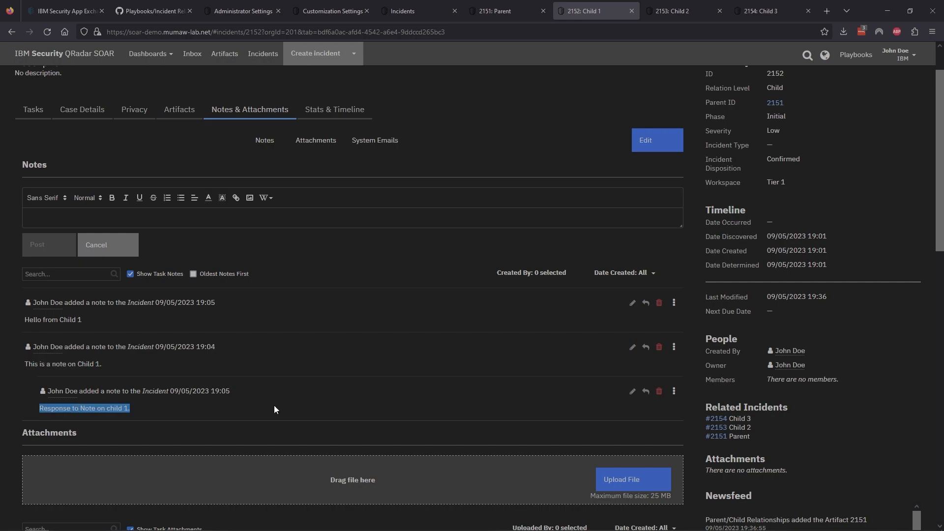
left_click(646, 348)
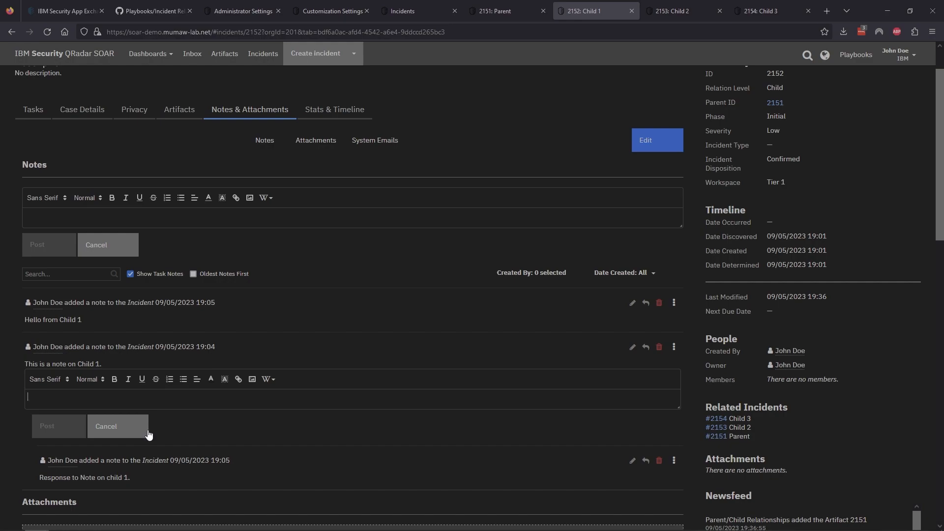
left_click(118, 429)
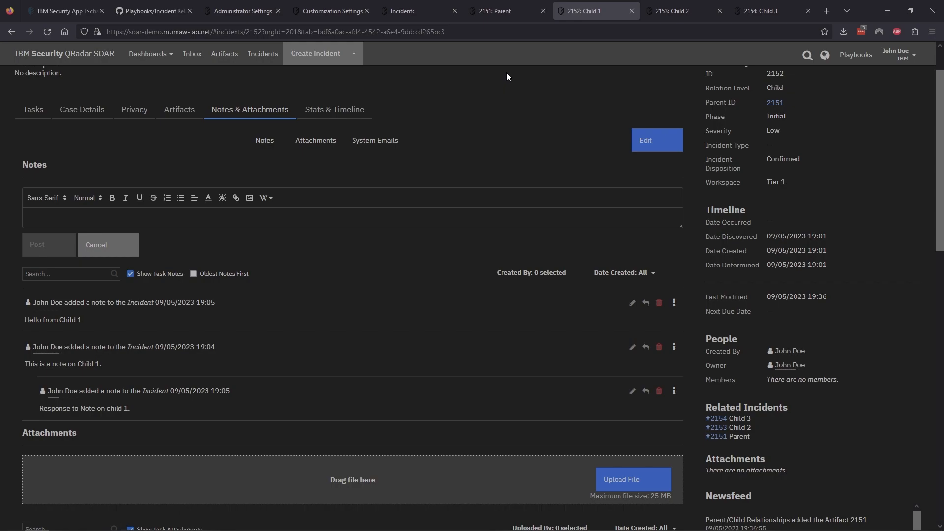
Step: Examine the notes on the Parent incident, including the child incident and note details in the synced note and its response
left_click(510, 16)
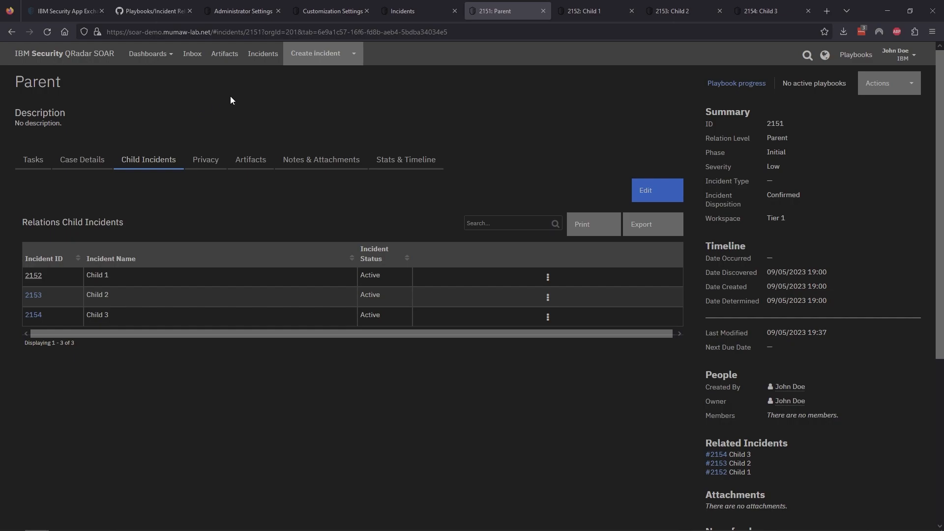
left_click(322, 166)
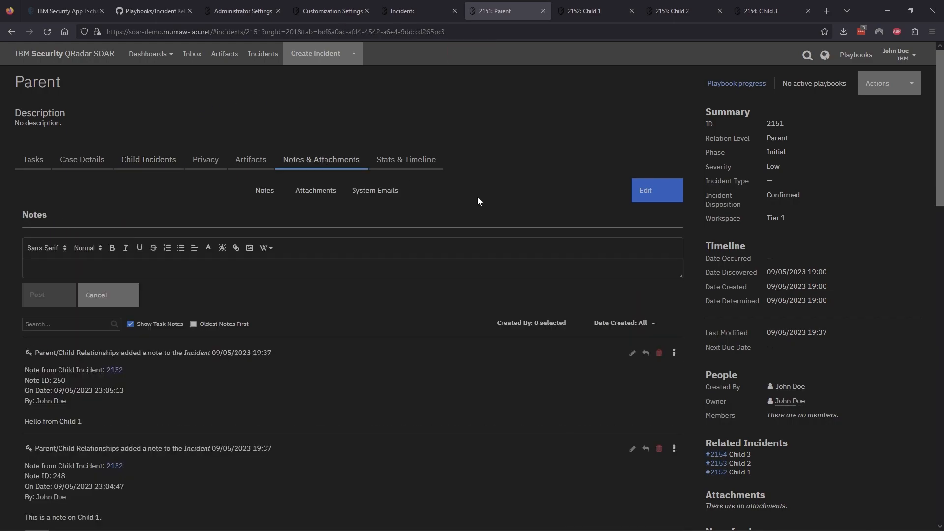
scroll(477, 196, "down", 5)
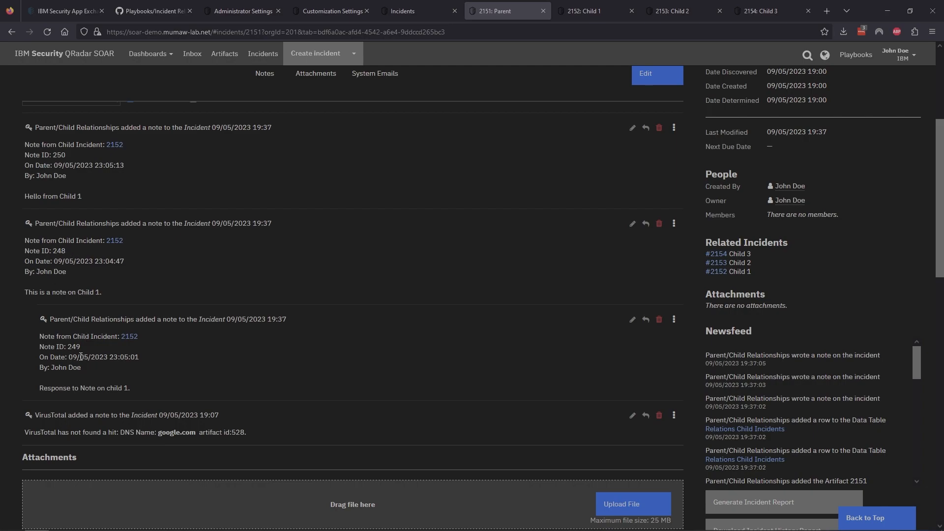
left_click_drag(33, 241, 69, 251)
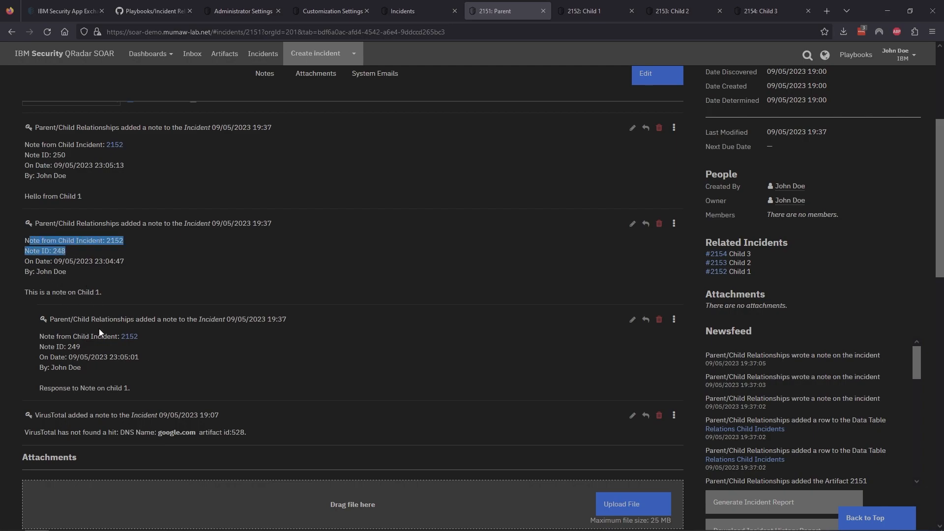
left_click_drag(49, 337, 110, 377)
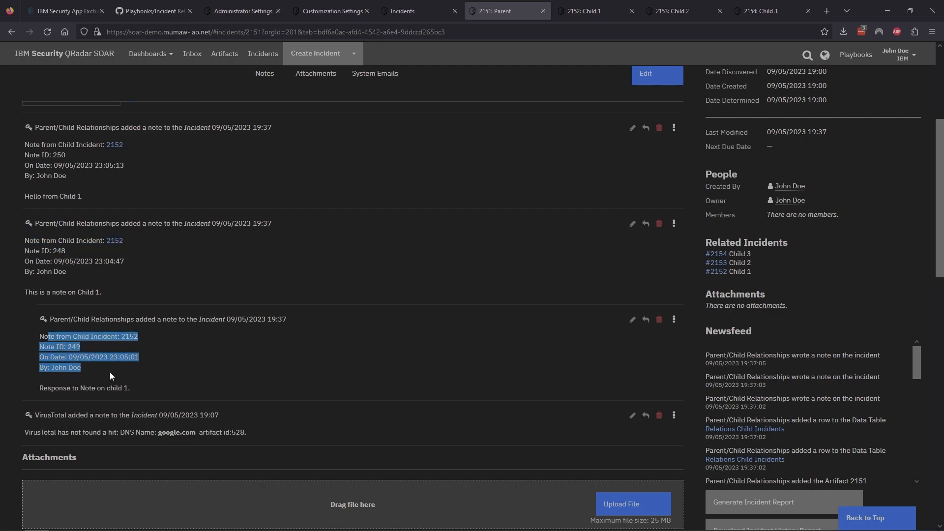
left_click(89, 373)
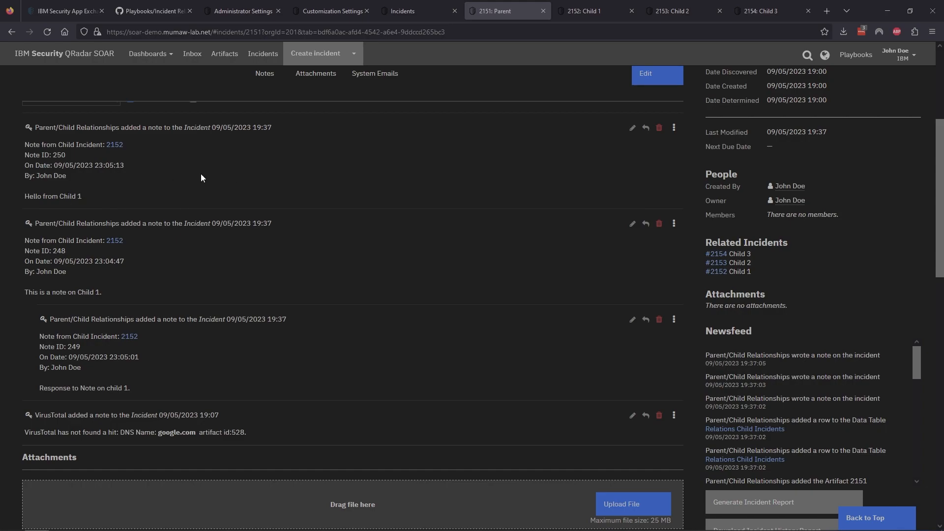
scroll(168, 174, "up", 1)
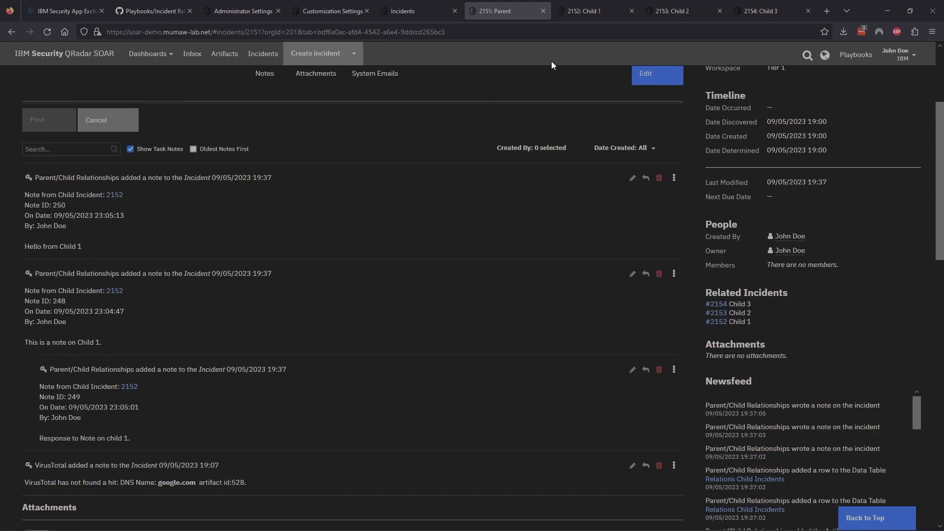
Step: Remove Child 1's relation to its parent with Relations: Remove Child Relation, choosing Yes for removing notes from the relation
left_click(574, 10)
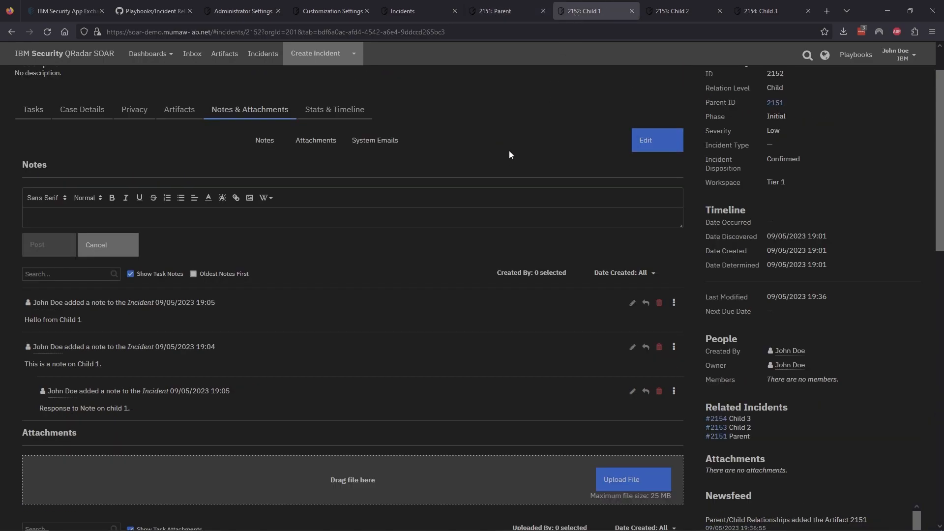
scroll(515, 146, "up", 1)
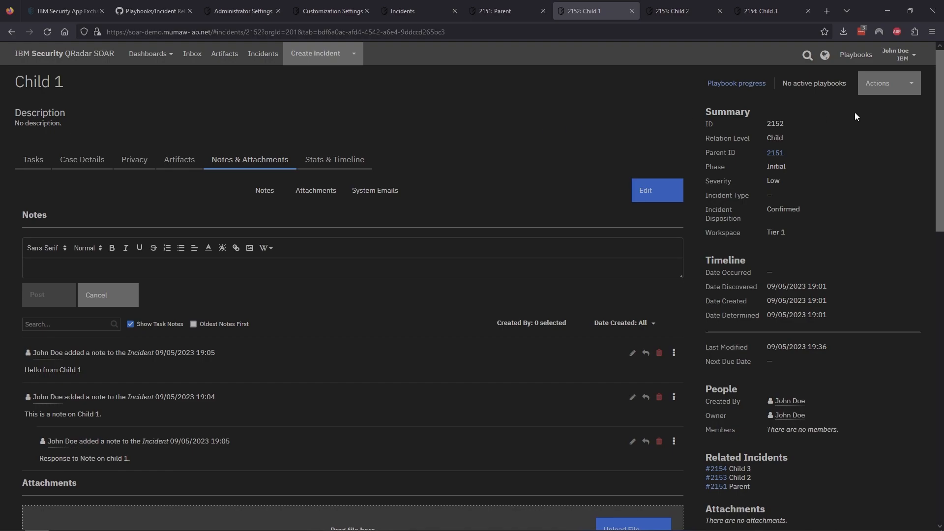
left_click(891, 88)
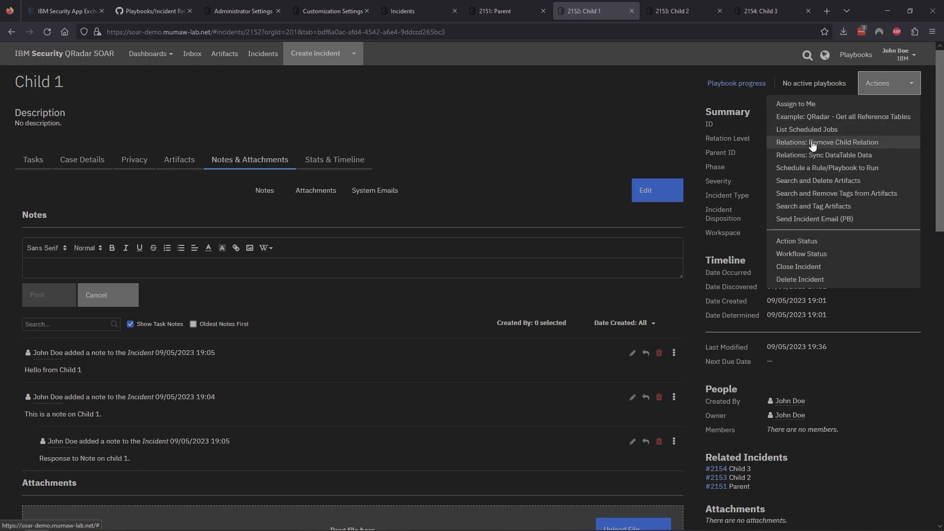
left_click(844, 147)
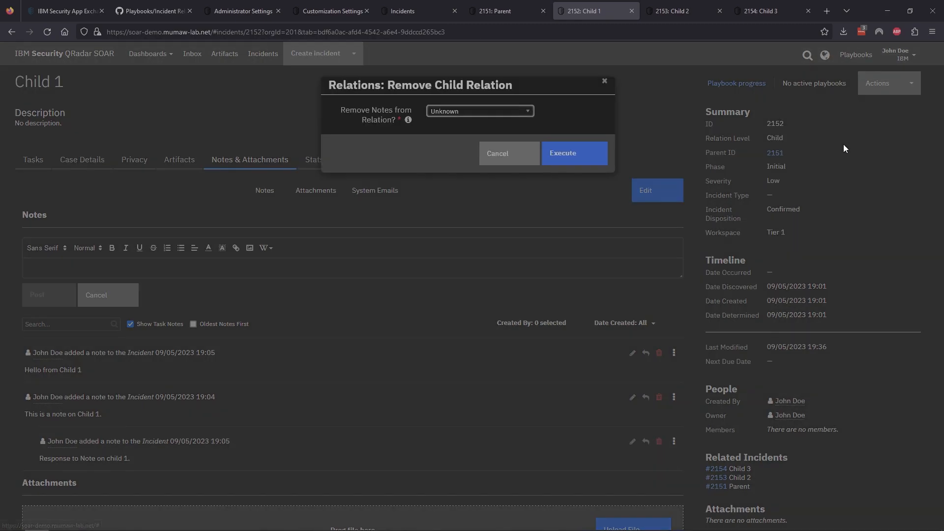
left_click(530, 115)
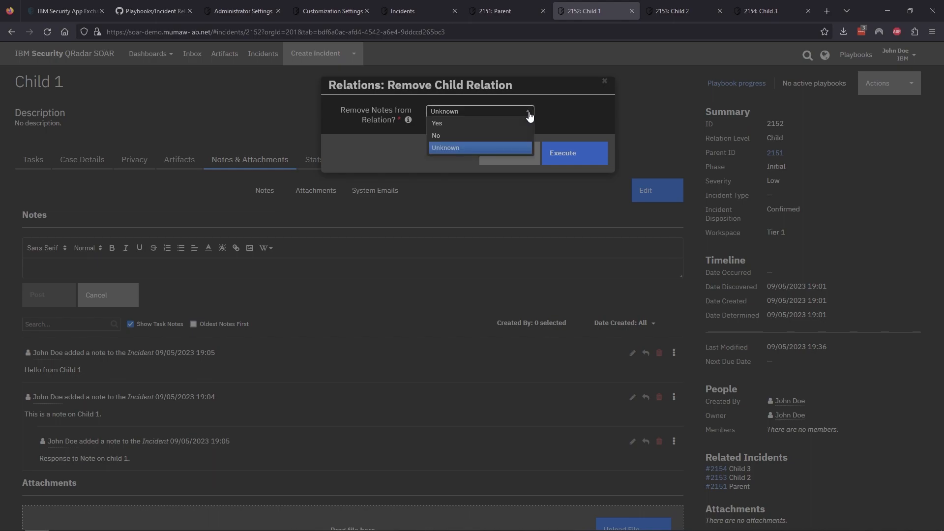
left_click(455, 125)
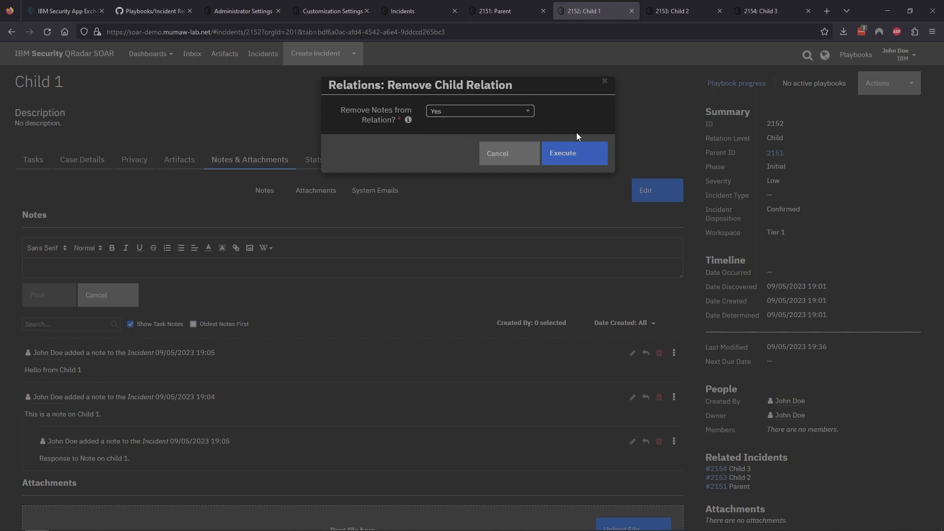
left_click(569, 155)
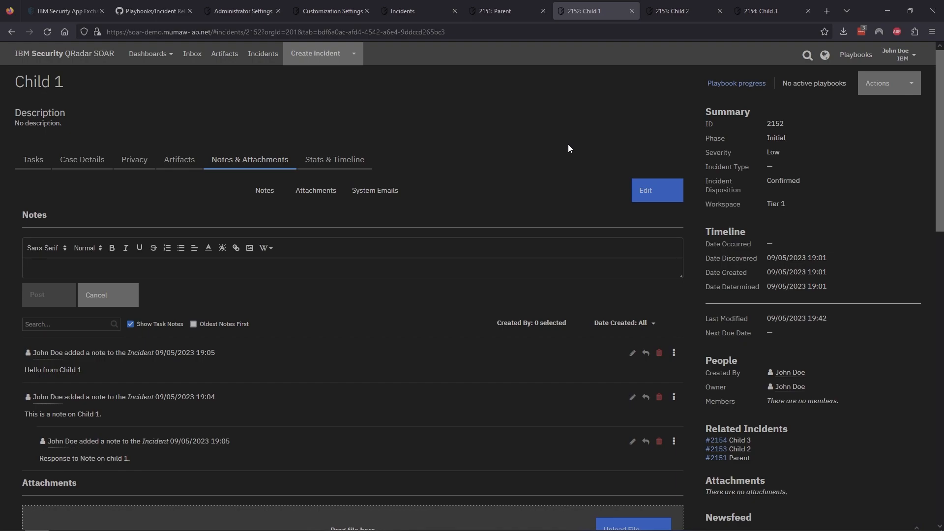
Step: Reload the Child 1 and Parent incidents and examine Child 1's artifacts and the parent's notes, related incidents and Relations Child Incidents table
key("F5")
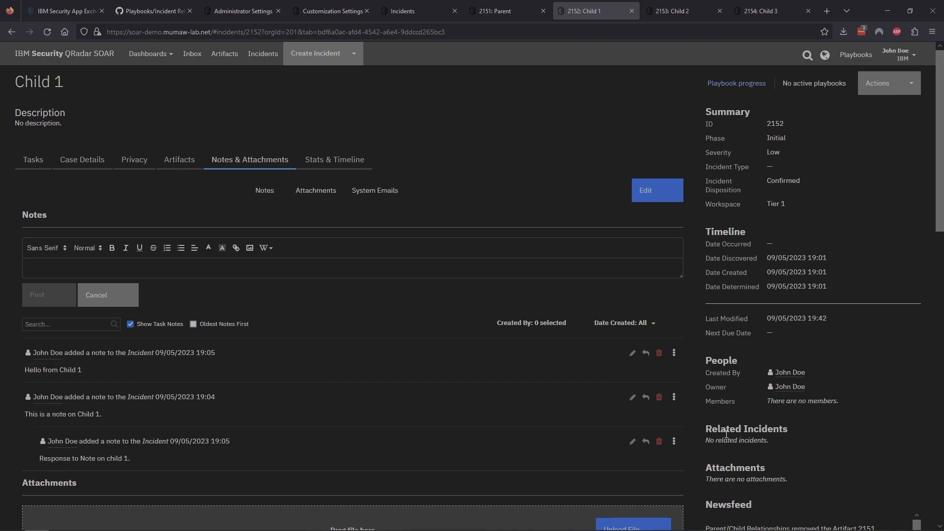
left_click(176, 161)
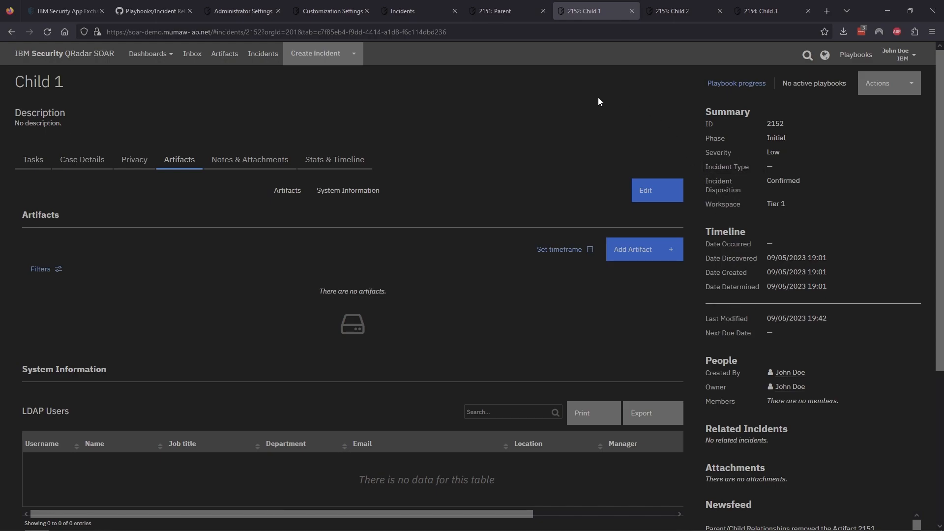
left_click(507, 13)
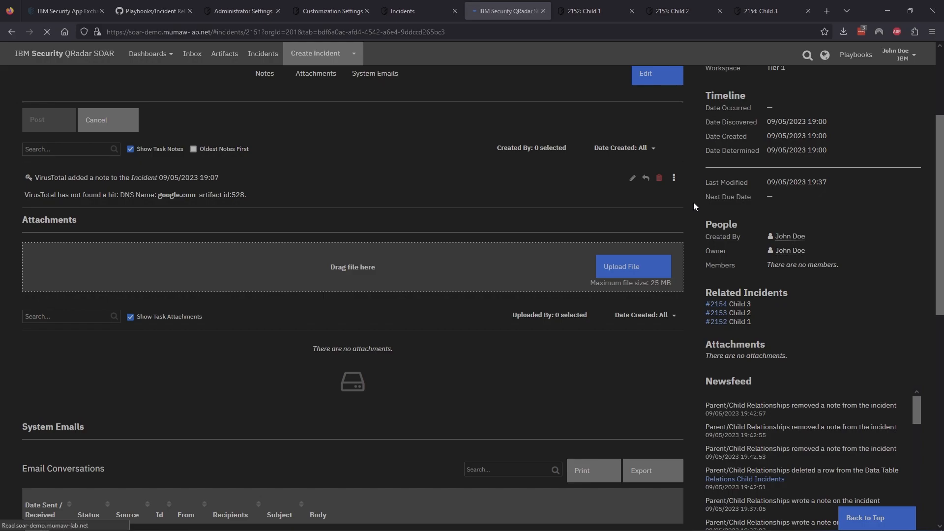
key("F5")
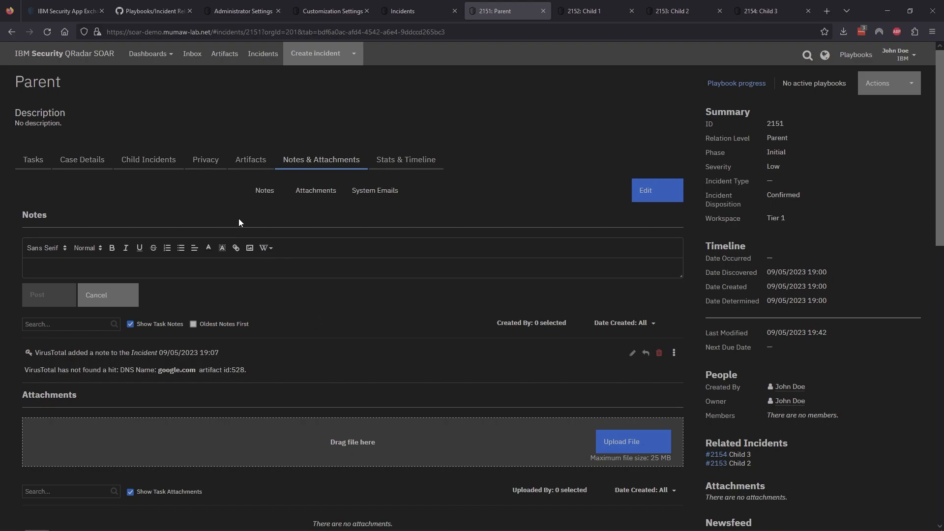
left_click(139, 166)
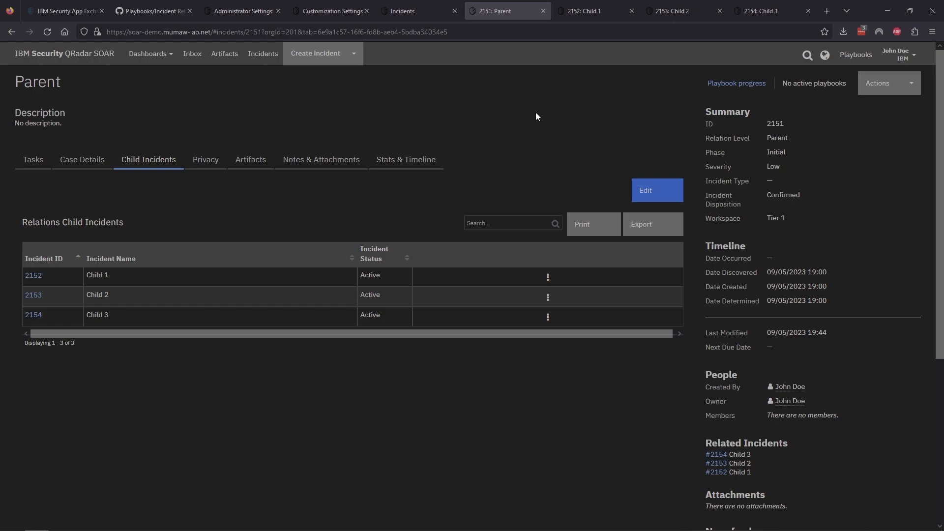
Step: Run Relations: Sync Artifact on the Parent incident's google.com DNS Name artifact
left_click(251, 162)
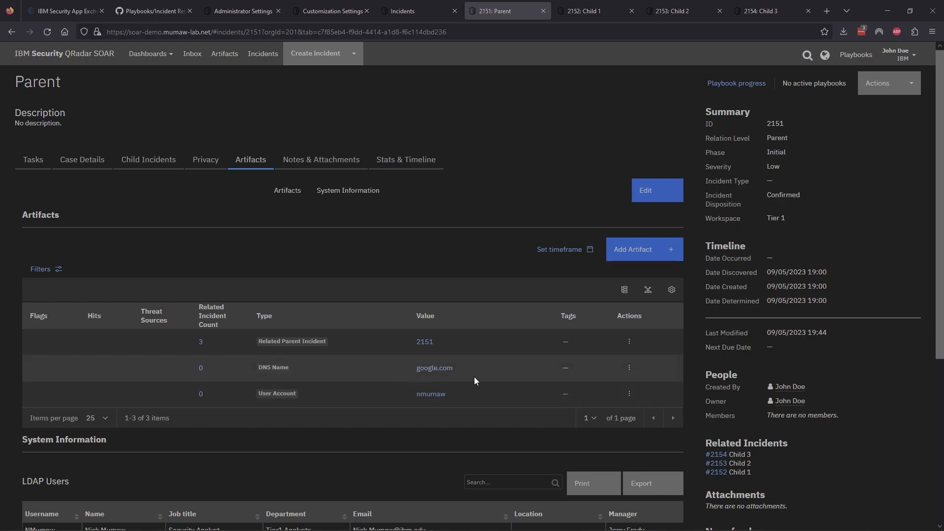
left_click(630, 369)
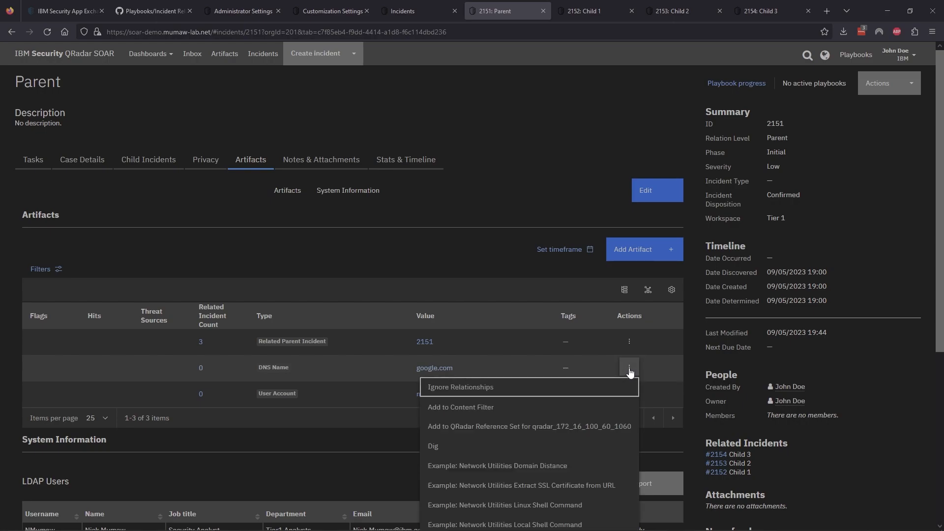
scroll(565, 442, "down", 4)
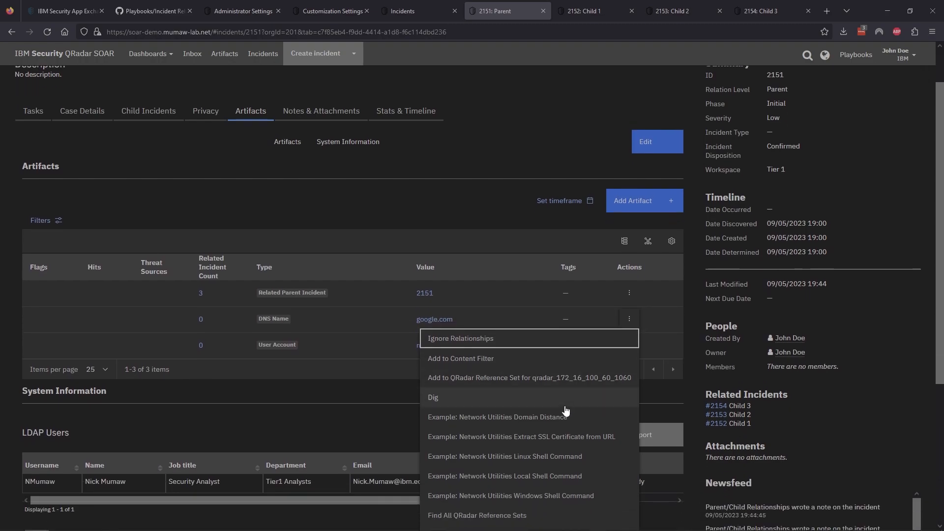
scroll(516, 418, "down", 3)
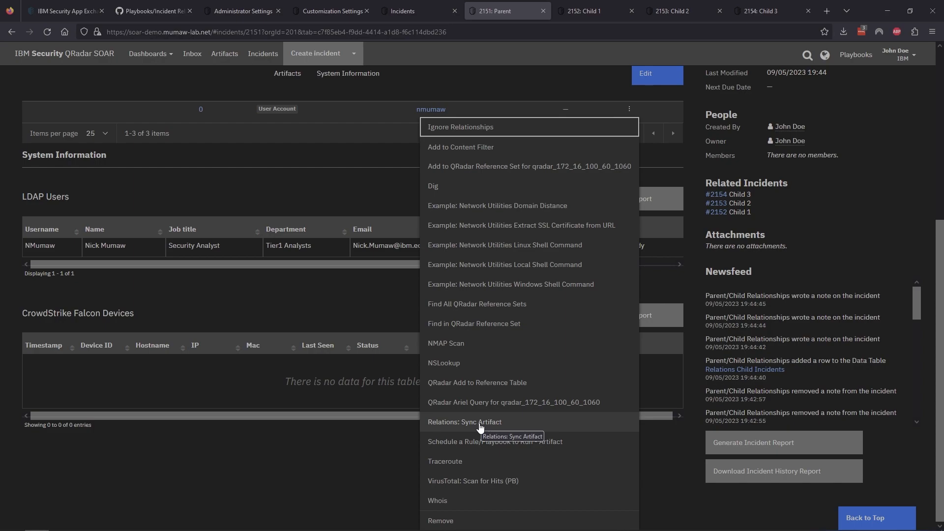
left_click(480, 426)
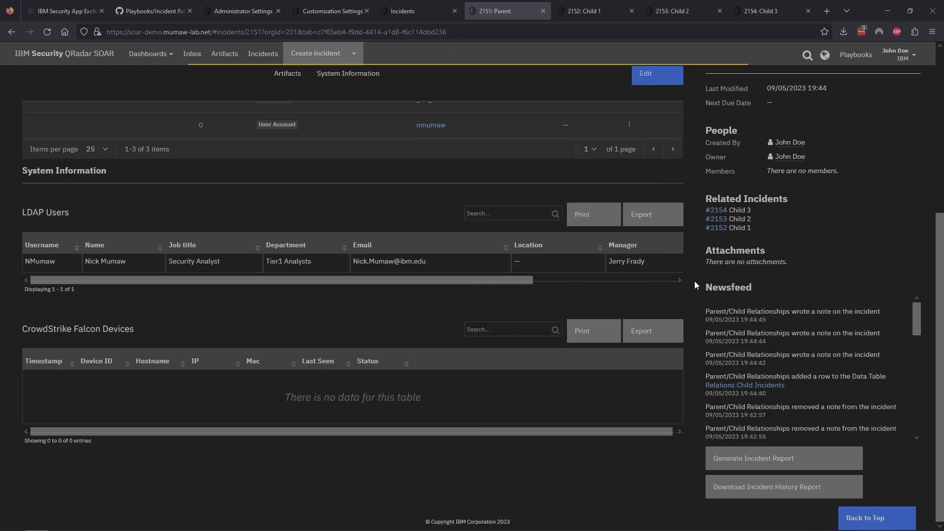
scroll(309, 327, "up", 4)
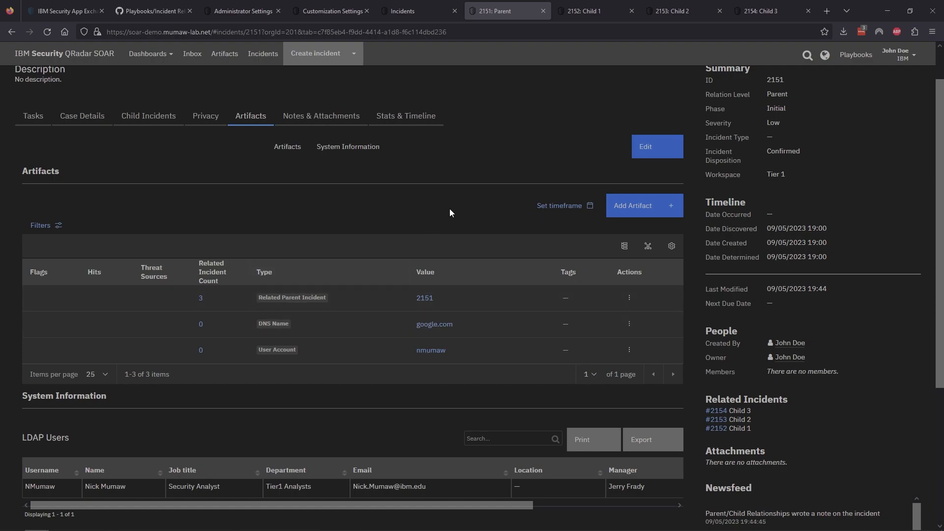
Step: Check the child incidents for the synced google.com artifact, ending with the artifacts on Child 3
key("ctrl+Tab")
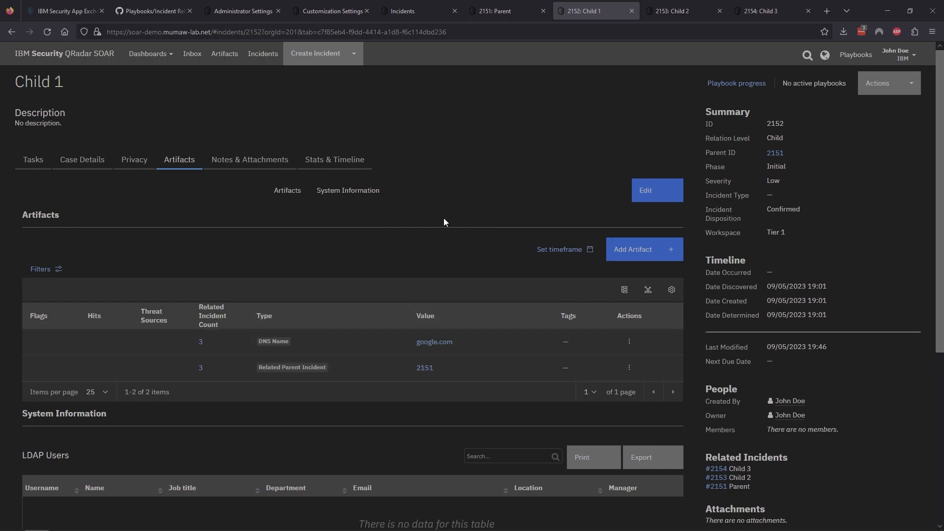
key("ctrl+Tab")
key("ctrl+Tab")
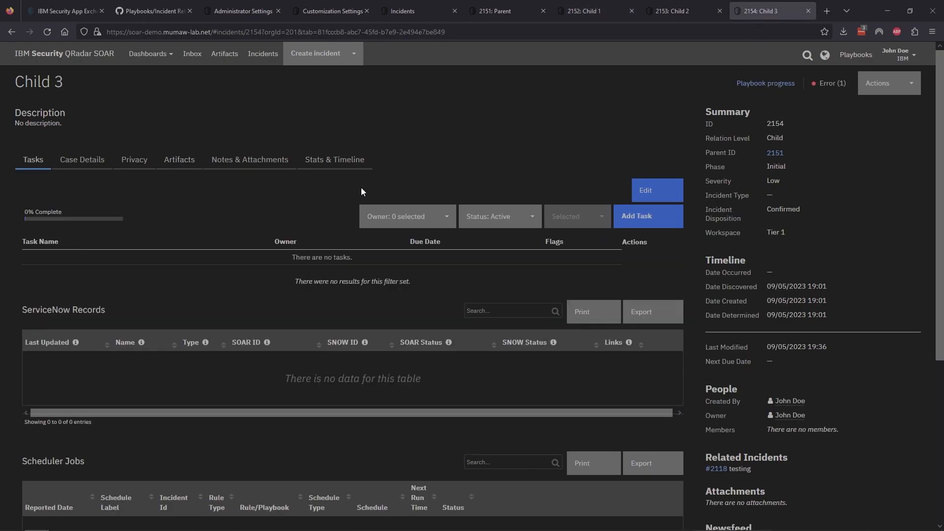
left_click(183, 161)
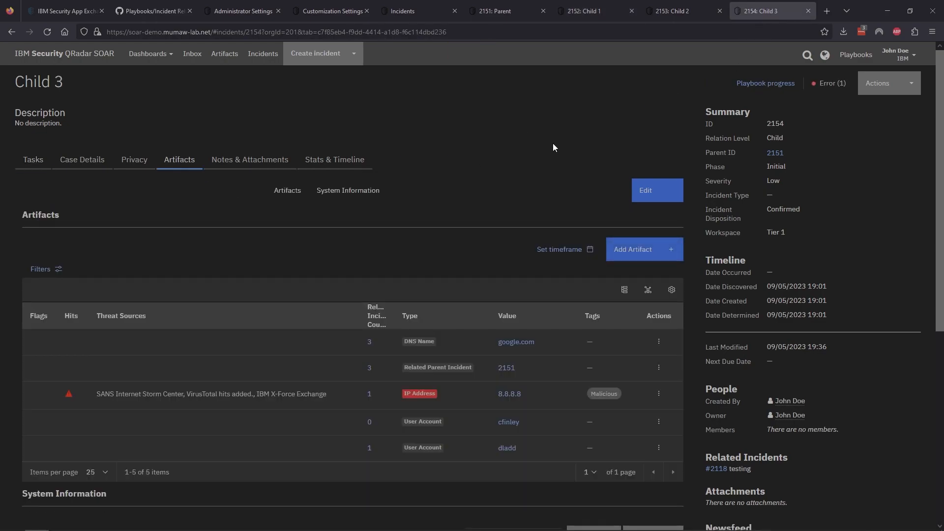
Step: Run Relations: Sync Artifact on Child 3's 8.8.8.8 IP Address artifact
scroll(554, 147, "down", 1)
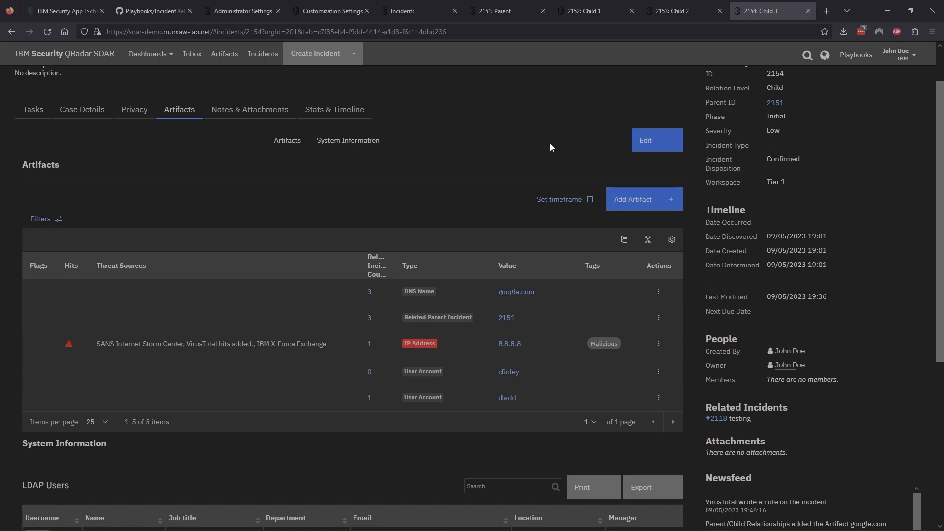
scroll(550, 143, "down", 1)
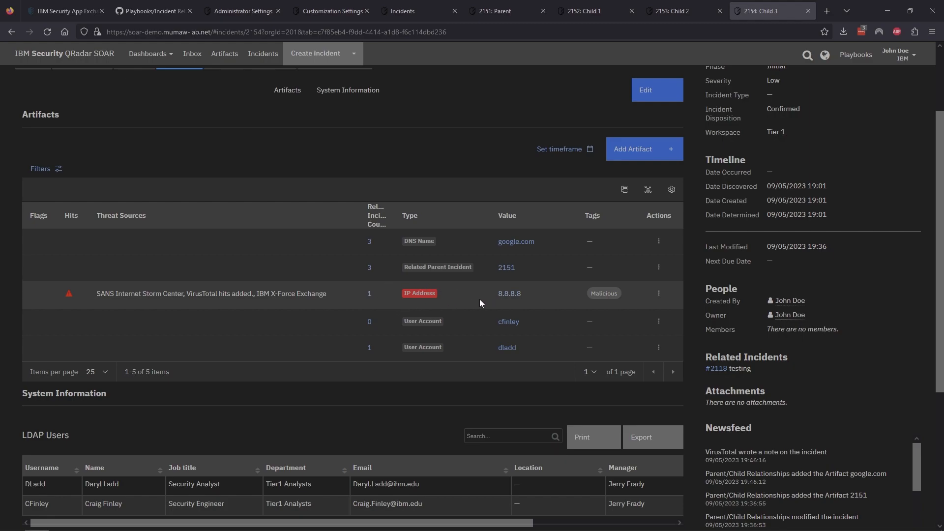
left_click(659, 295)
scroll(527, 446, "down", 4)
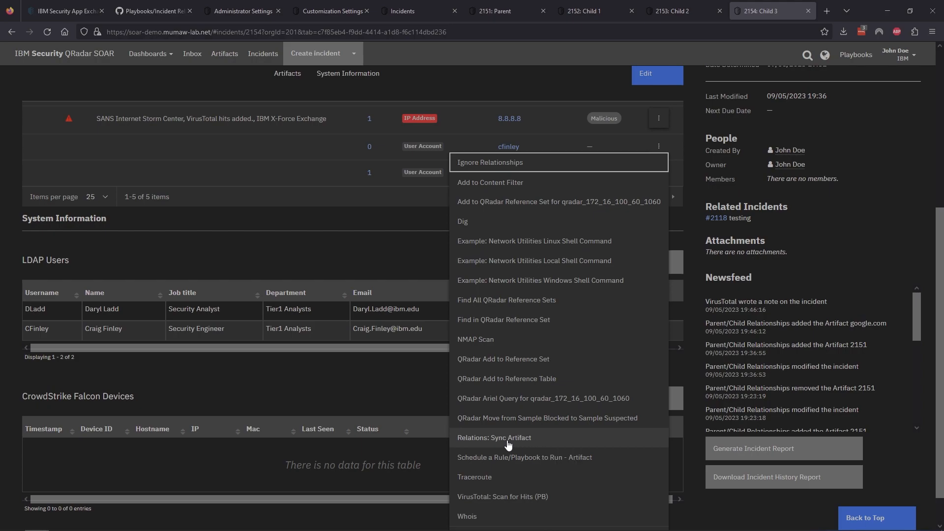
left_click(508, 439)
scroll(698, 329, "up", 6)
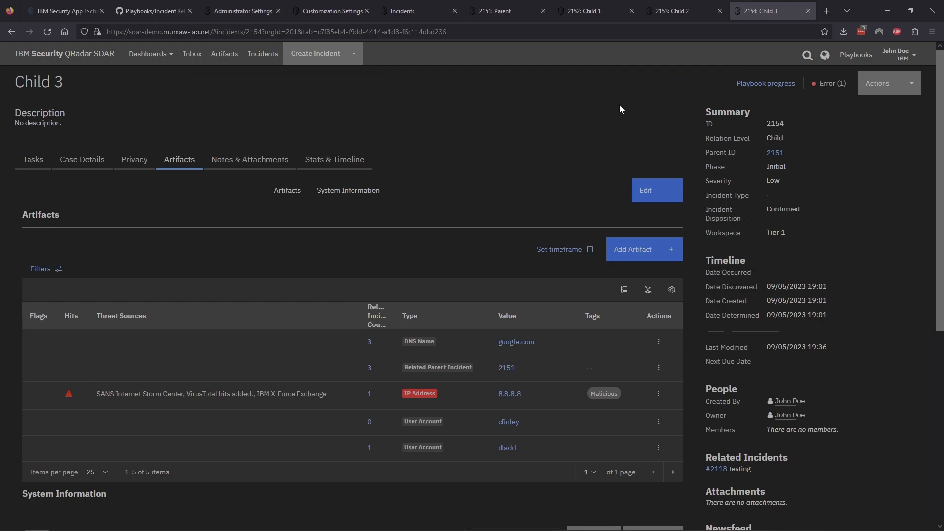
Step: Examine the Parent incident's artifacts for the synced 8.8.8.8 address, and reload Child 1 to check its artifacts
left_click(499, 16)
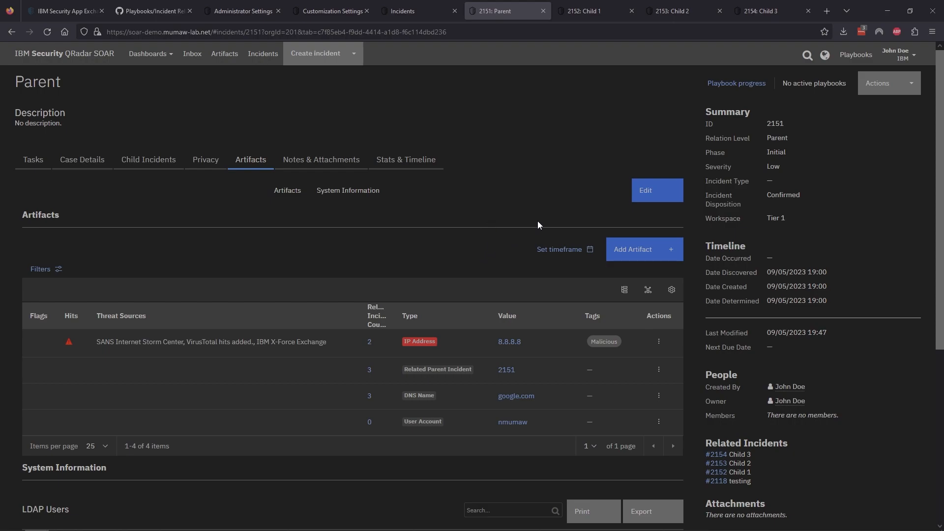
left_click(595, 12)
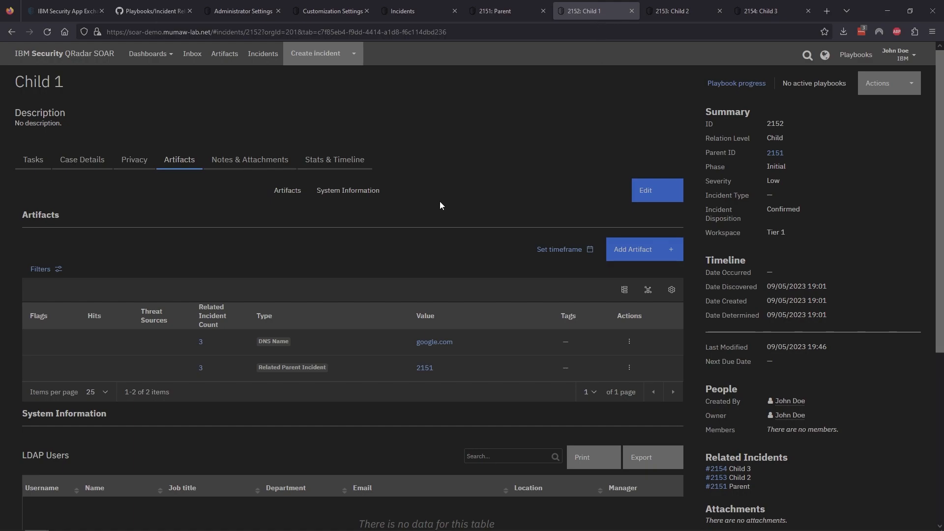
key("F5")
Step: Start Relations: Sync DataTable Data on the Child 3 incident and enter ldap_users as the DataTable(s) to Sync
left_click(771, 10)
scroll(543, 165, "down", 5)
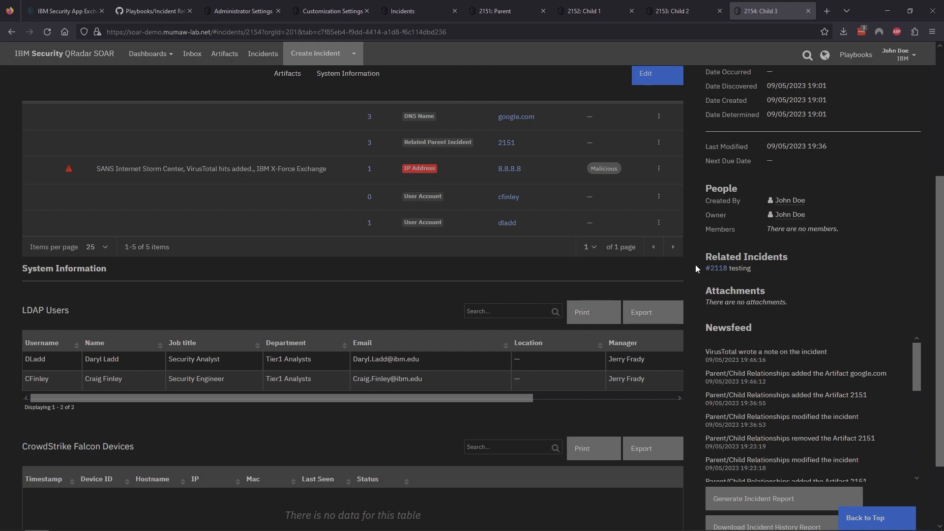
scroll(696, 268, "up", 5)
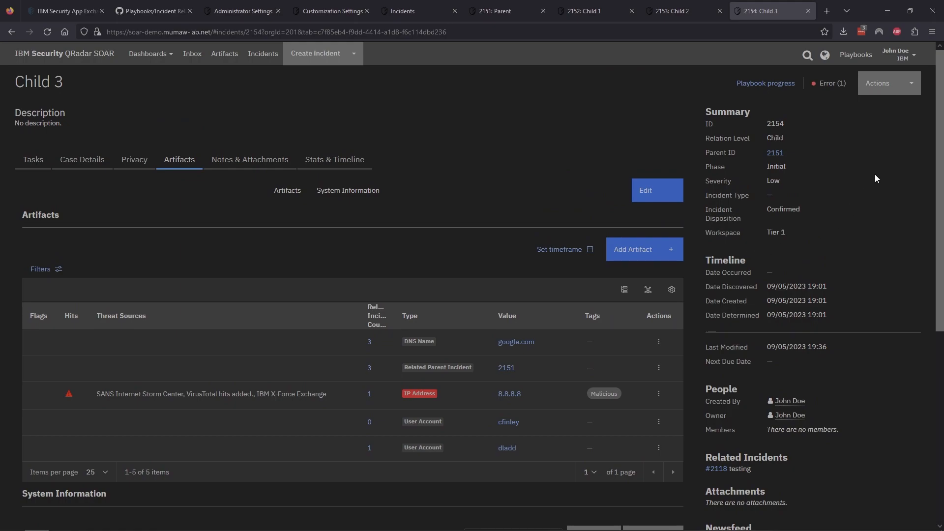
left_click(913, 84)
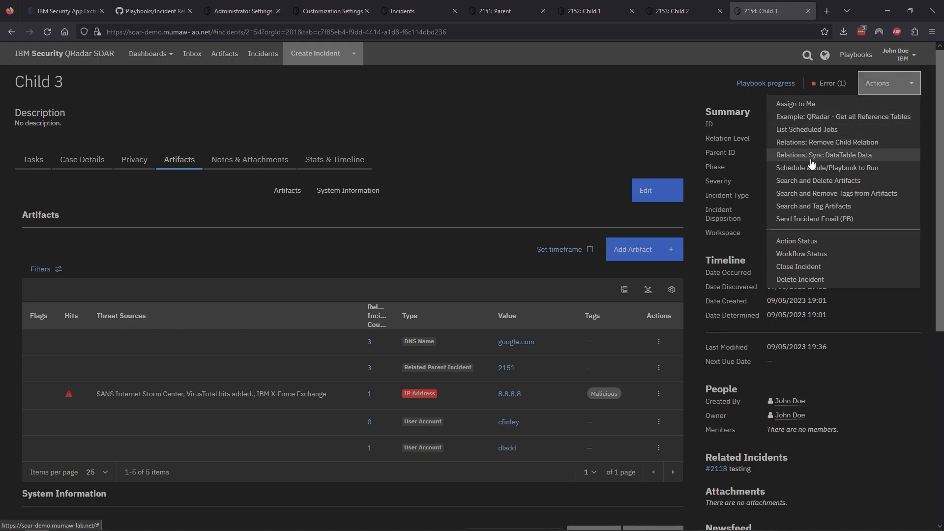
left_click(831, 156)
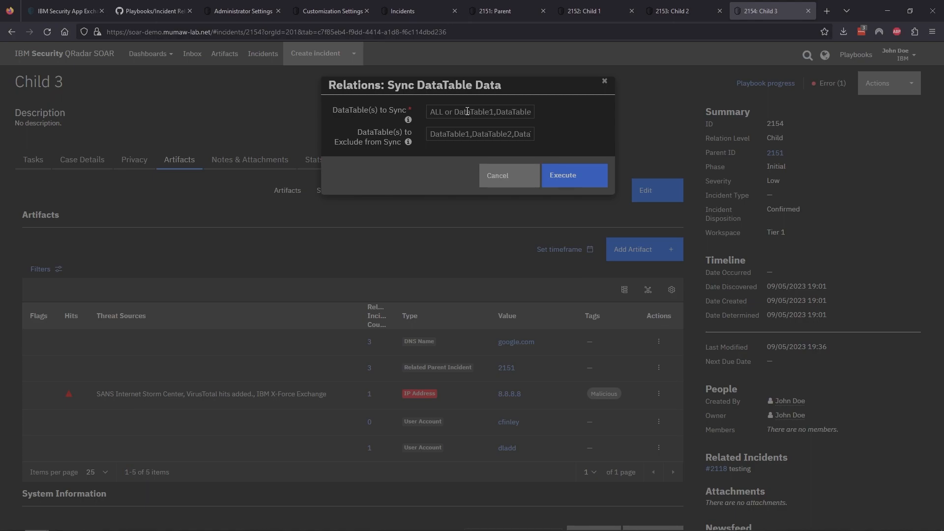
left_click(467, 112)
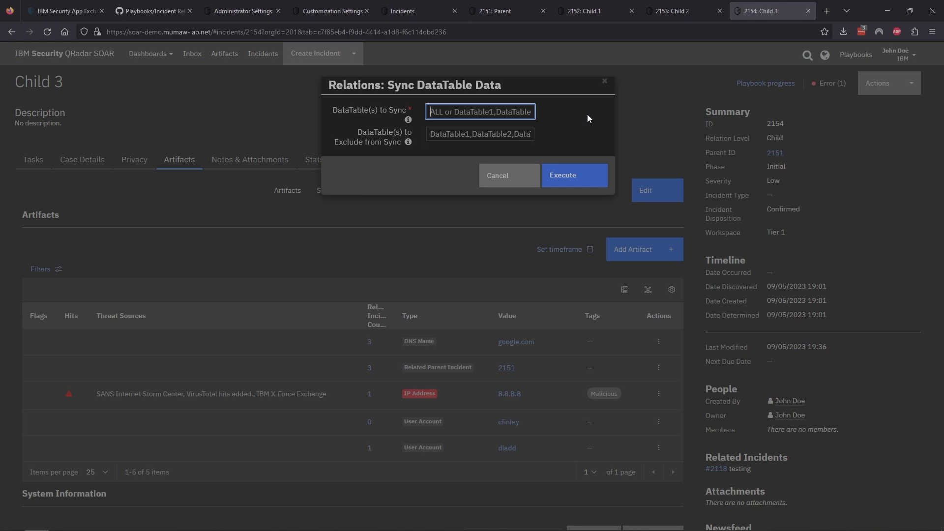
type("ldap_users")
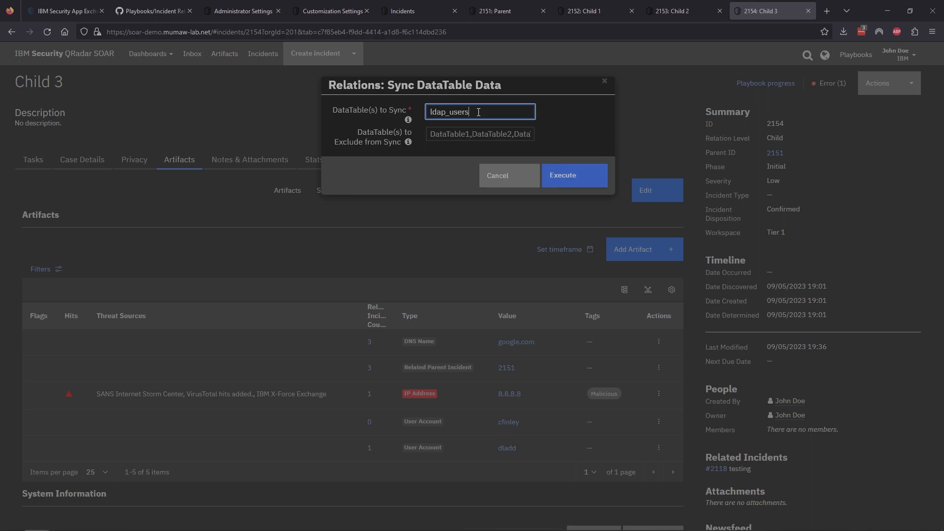
Step: Try All as the DataTable(s) to Sync value, leaving the exclusion field empty
left_click_drag(479, 112, 417, 112)
key("BackSpace")
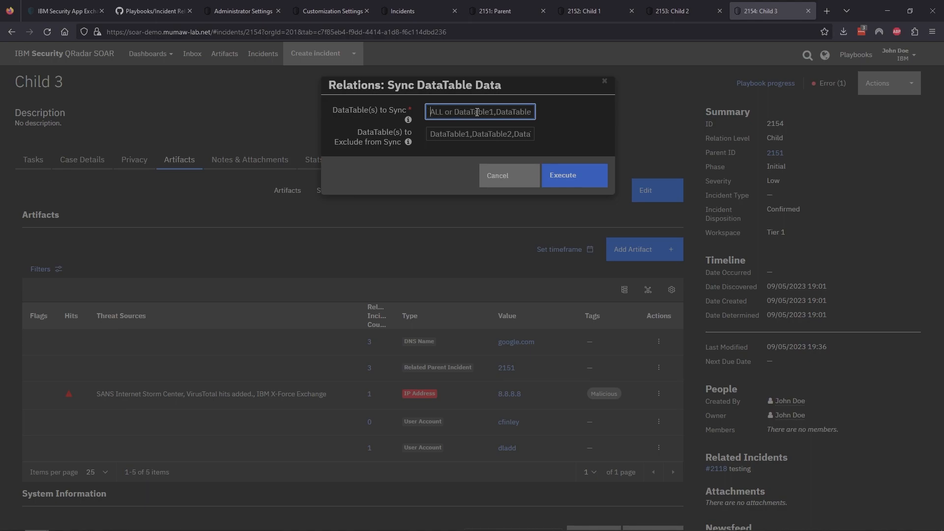
type("All")
left_click_drag(455, 112, 417, 114)
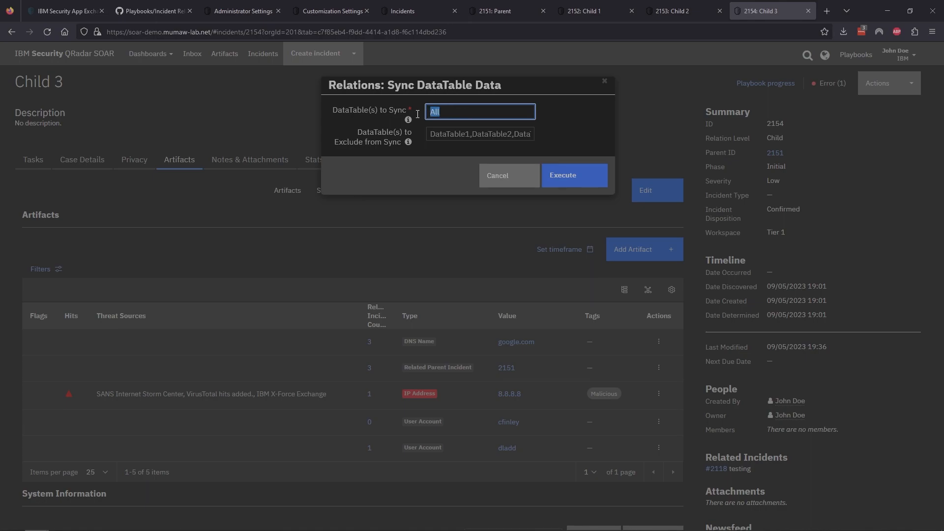
left_click(468, 134)
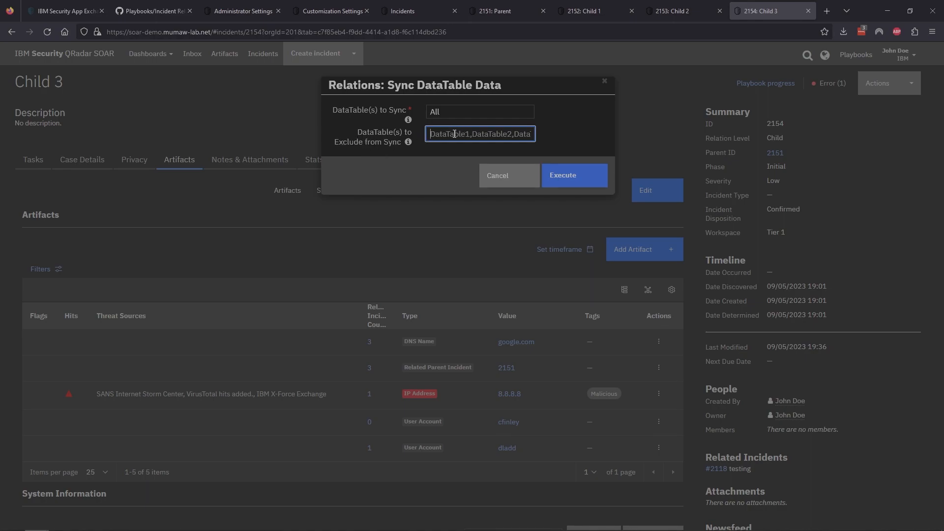
Step: Set DataTable(s) to Sync to ldap_users and execute the data table sync from Child 3
left_click_drag(448, 112, 416, 114)
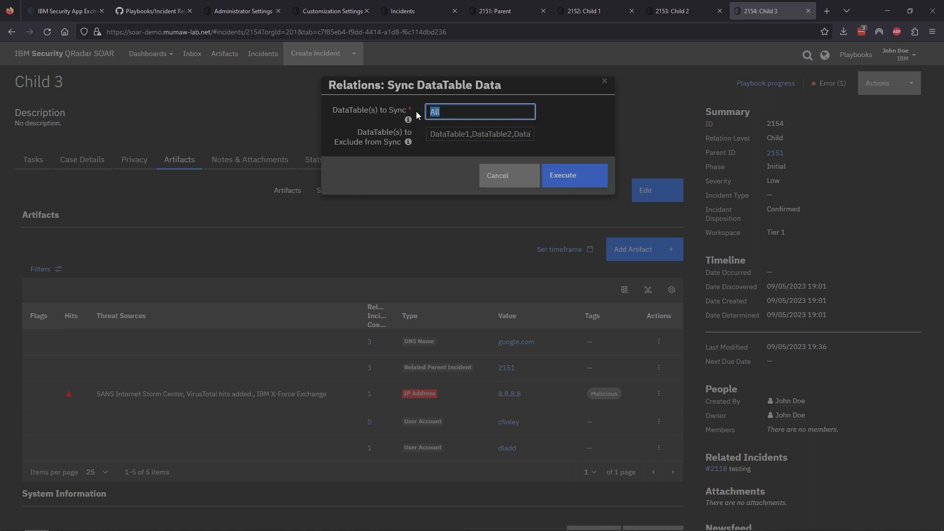
type("us")
key("BackSpace")
key("BackSpace")
type("ldap_users")
left_click(574, 176)
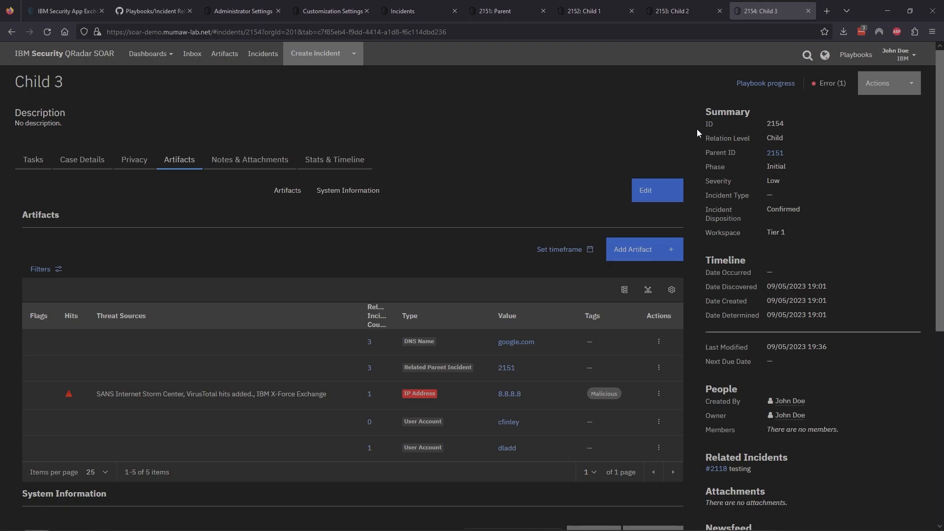
Step: Check the Parent incident's LDAP Users table for the rows synced from Child 3
left_click(497, 11)
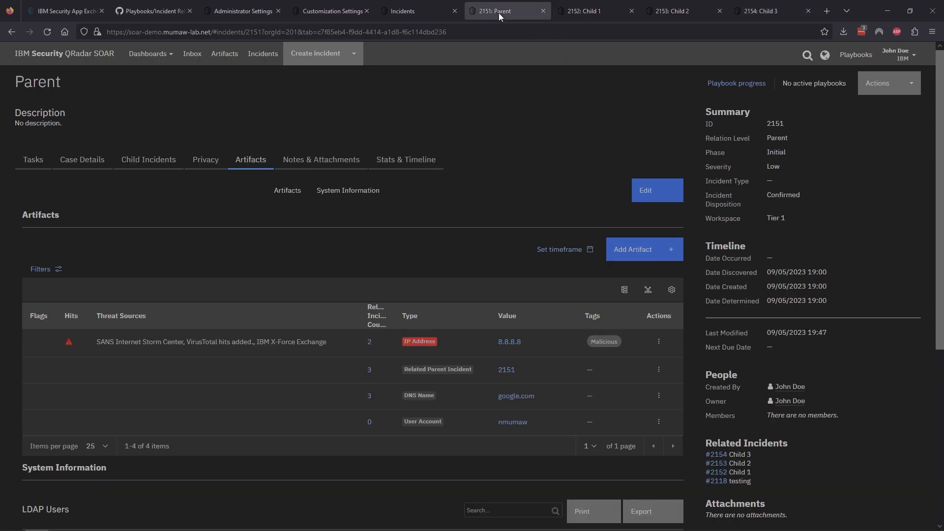
scroll(695, 161, "down", 5)
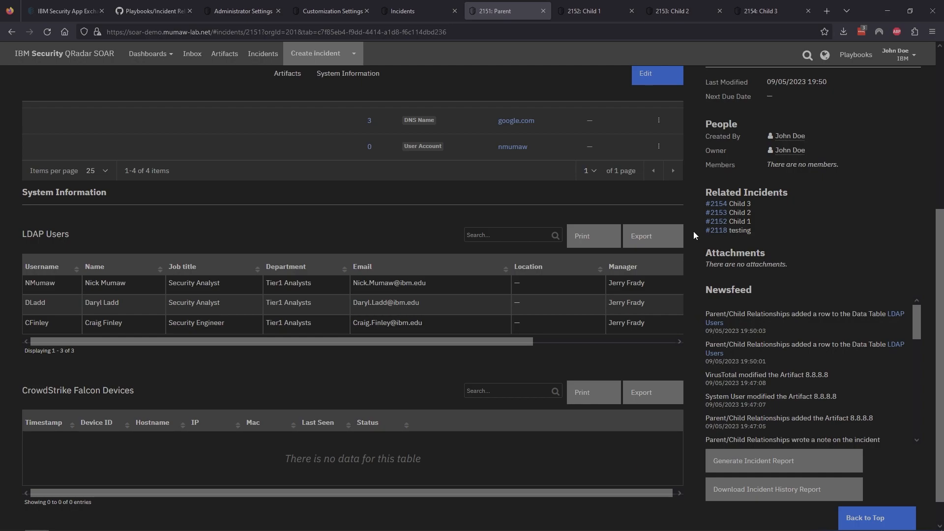
scroll(694, 231, "up", 5)
Step: Run Relations: Sync DataTable Data on the Parent incident with All as the DataTable(s) to Sync and no exclusions
left_click(890, 82)
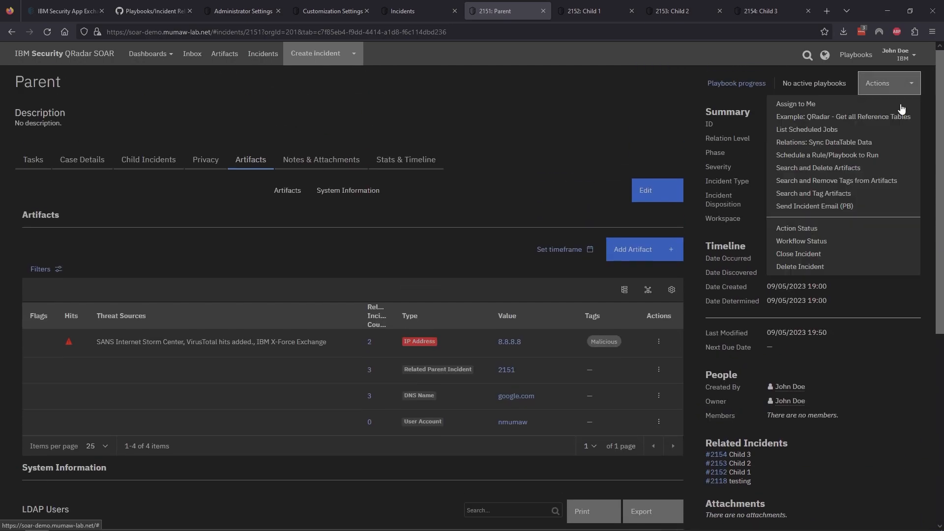
left_click(841, 148)
type("All")
left_click(470, 136)
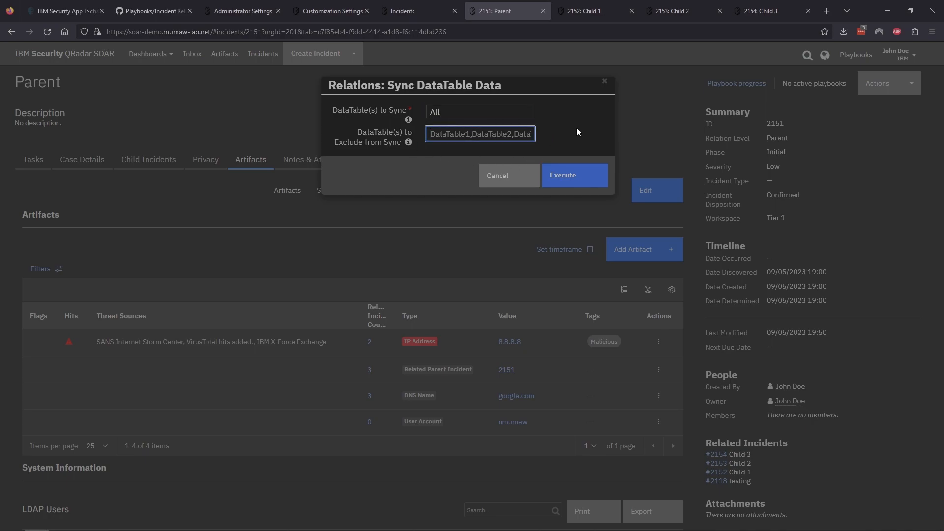
left_click(564, 177)
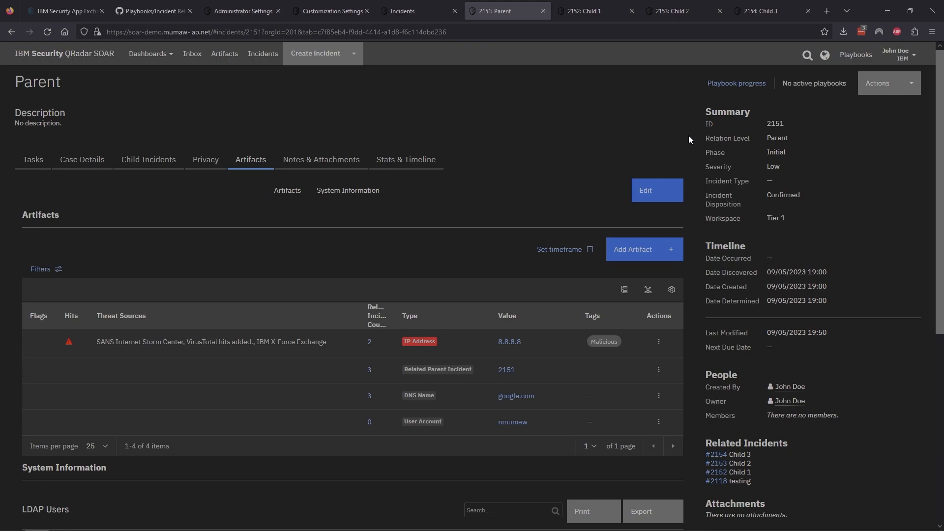
Step: Compare the LDAP Users table on the Parent incident with the one on Child 1
scroll(689, 135, "down", 5)
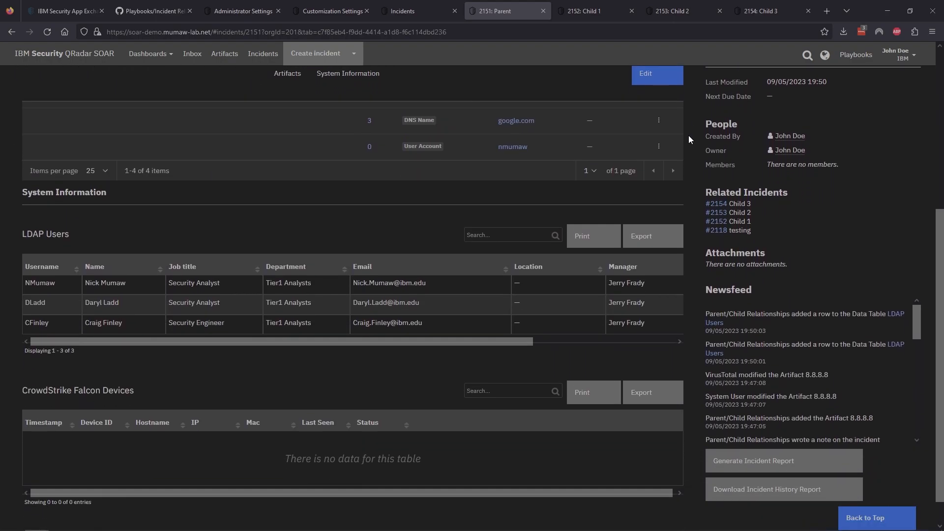
scroll(689, 135, "up", 5)
scroll(689, 137, "down", 3)
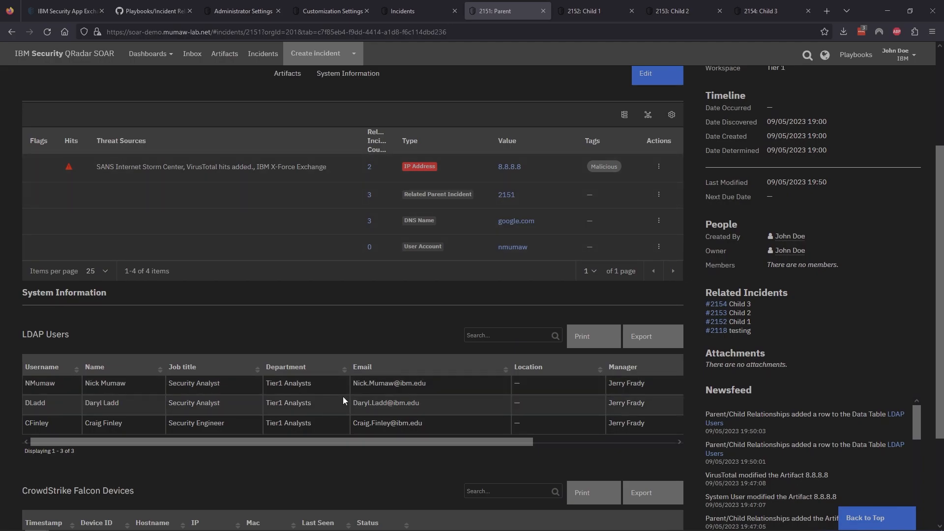
scroll(698, 191, "up", 3)
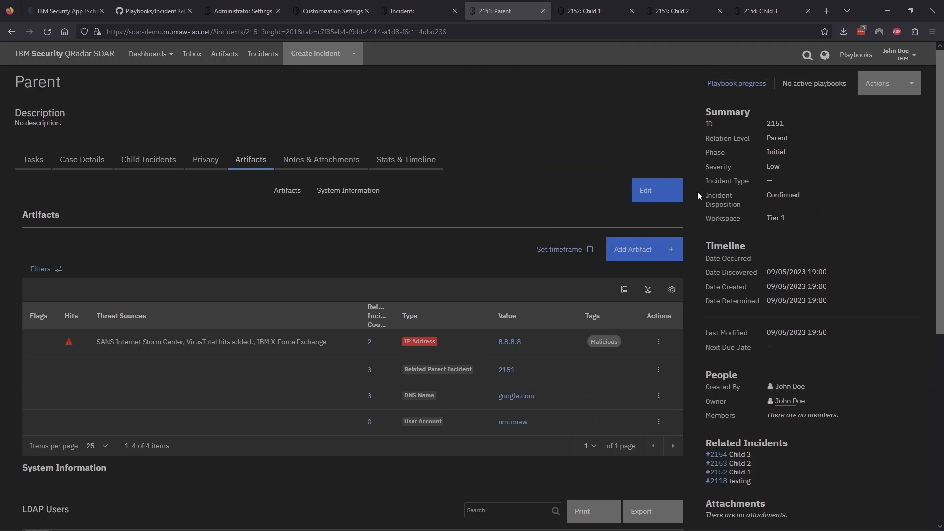
key("ctrl+Tab")
scroll(322, 177, "down", 1)
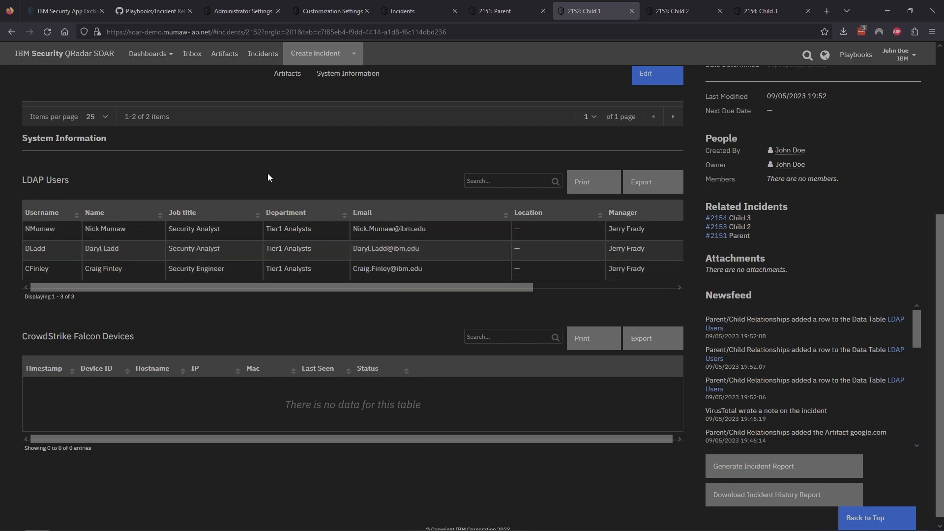
scroll(693, 149, "up", 5)
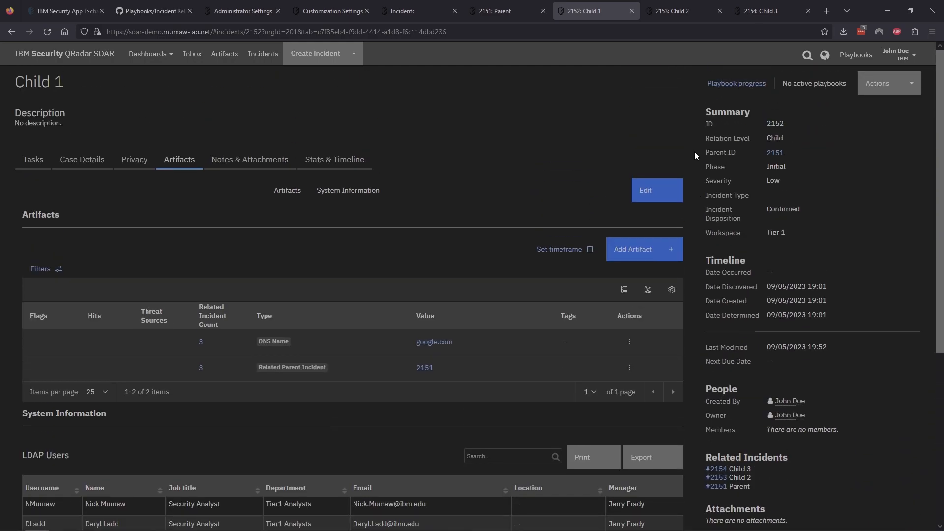
Step: Check the LDAP Users tables on Child 2 and Child 3 for the rows synced from the Parent
left_click(689, 11)
left_click(226, 161)
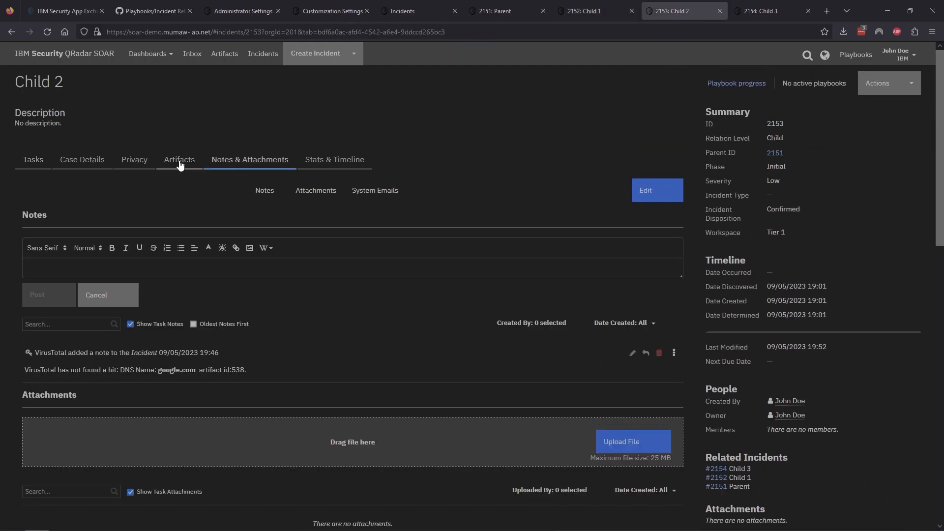
left_click(179, 162)
scroll(525, 143, "down", 5)
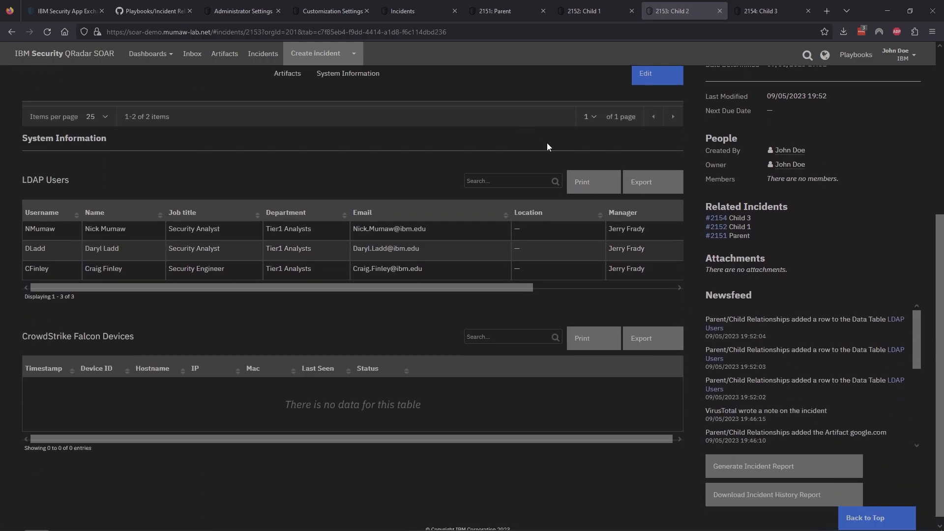
left_click(771, 15)
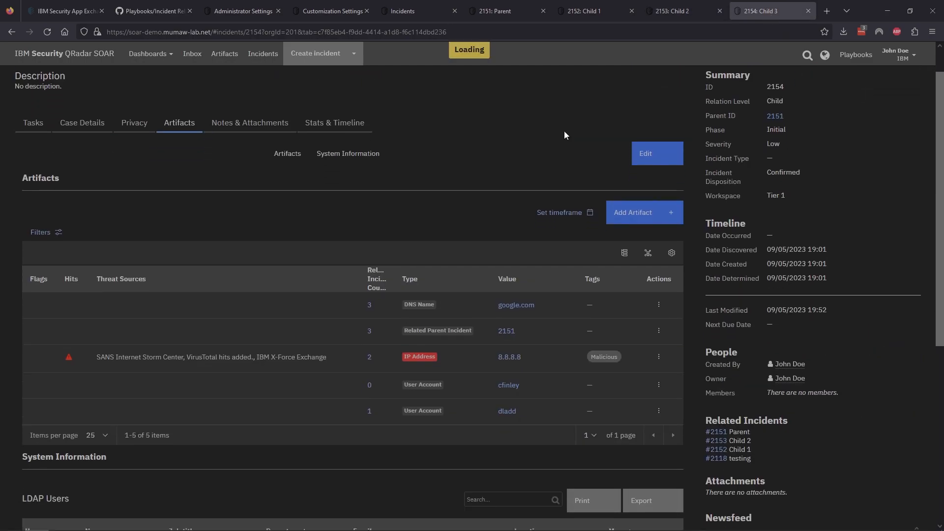
scroll(565, 131, "down", 10)
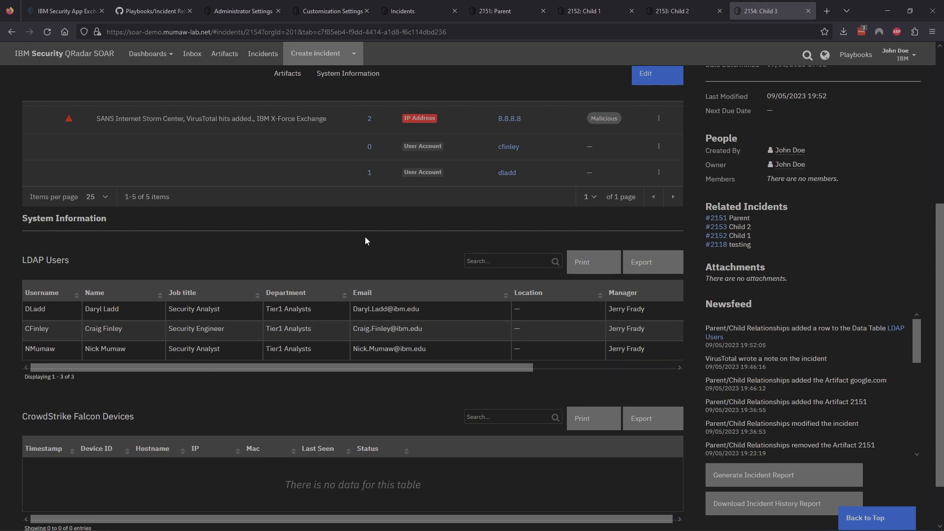
scroll(365, 240, "up", 5)
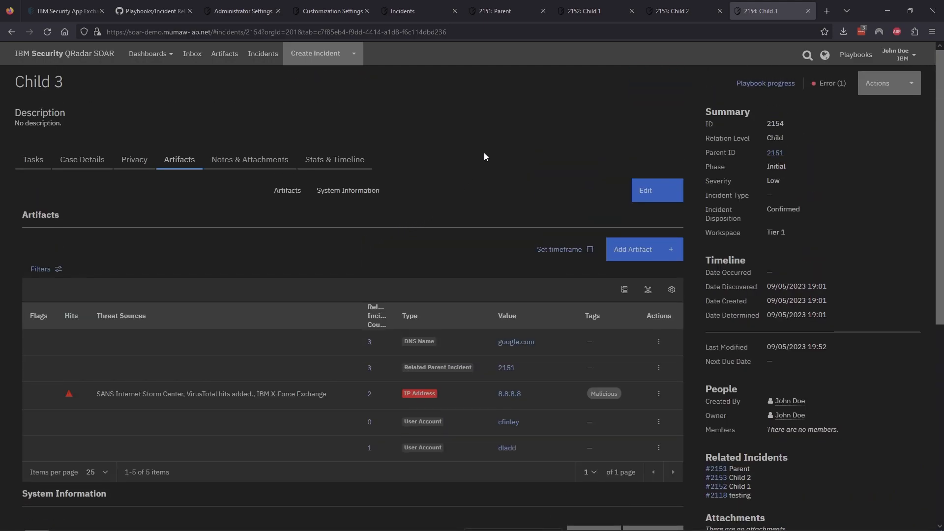
Step: Start a new task on the Parent incident named Task for Children, with the phase Enrichment & Validation
left_click(506, 11)
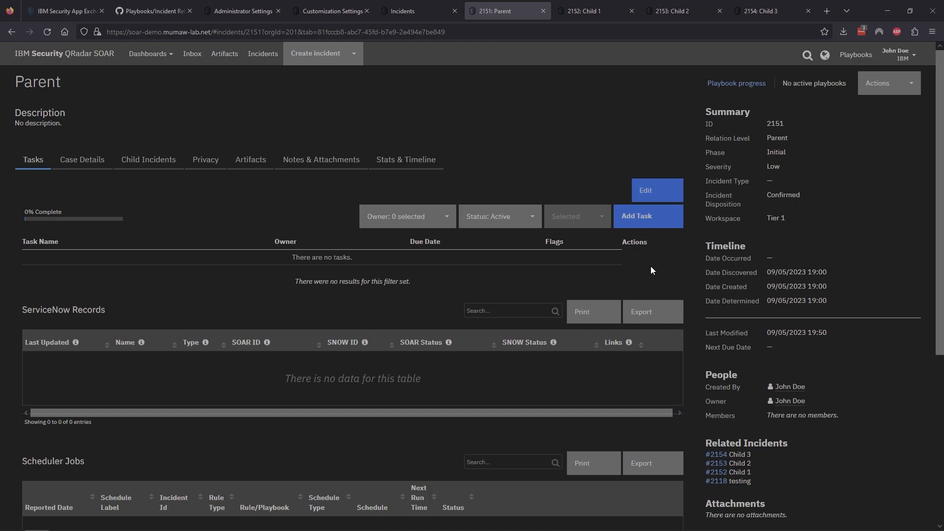
left_click(630, 216)
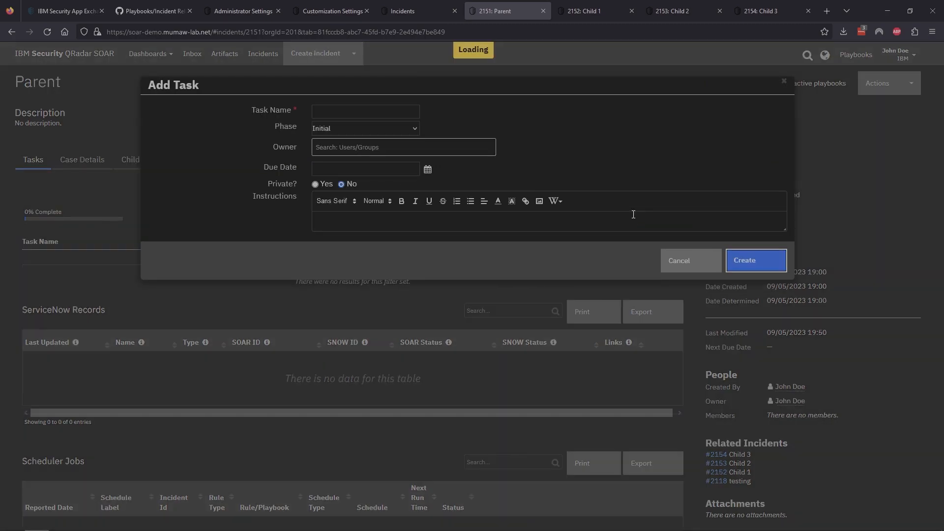
left_click(330, 111)
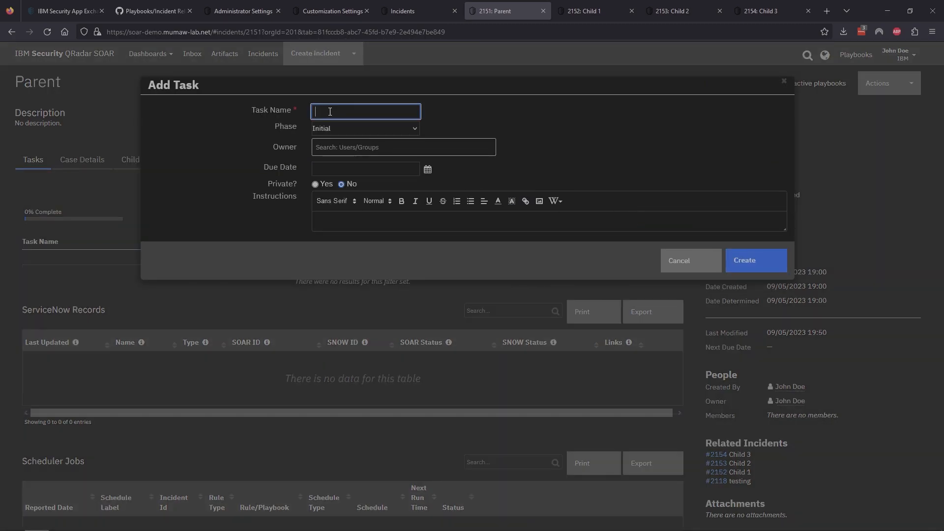
type("Task for Children")
left_click(370, 129)
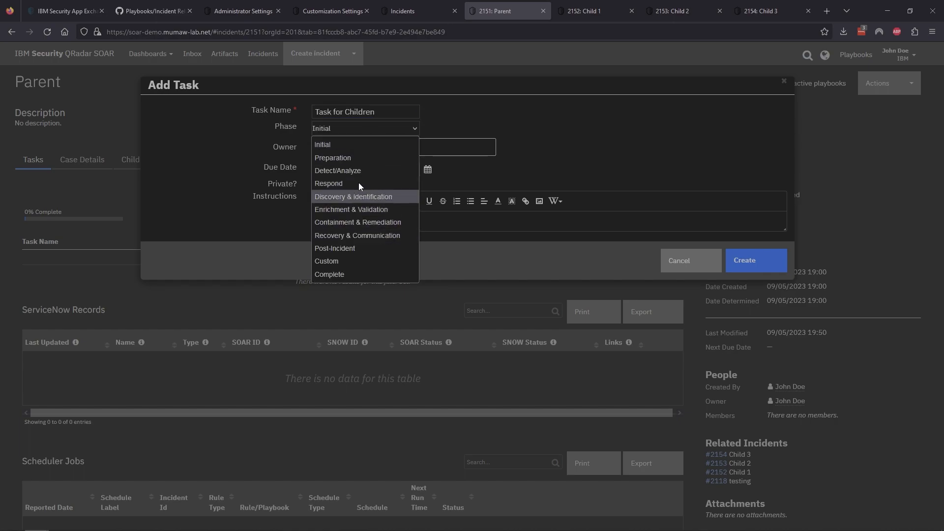
left_click(371, 211)
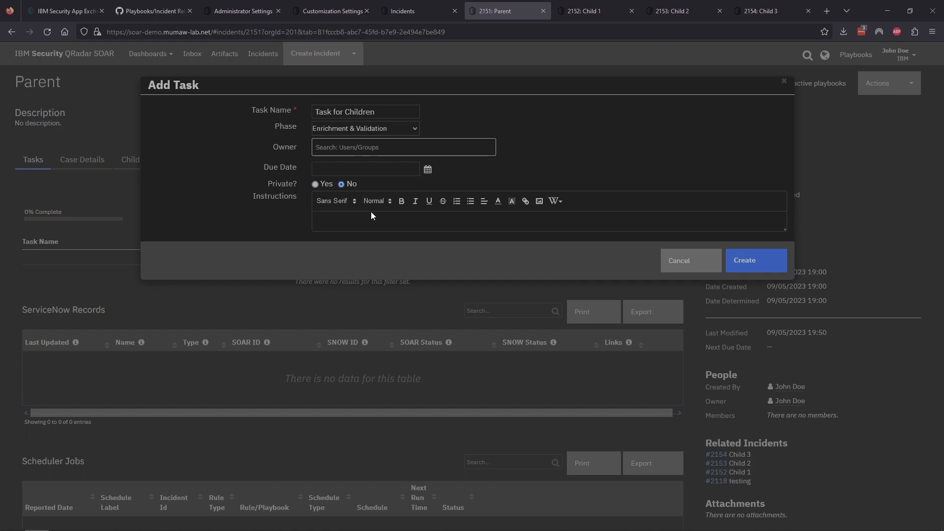
Step: Set the due date to 09/20/2023, enter the instructions "I need the children to complete this task!" and create the task
left_click(428, 169)
left_click(377, 273)
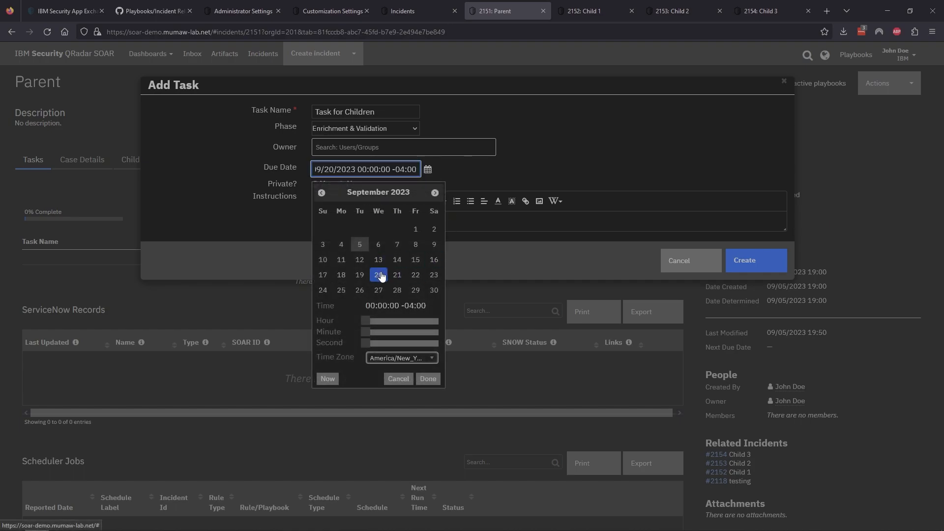
left_click(518, 181)
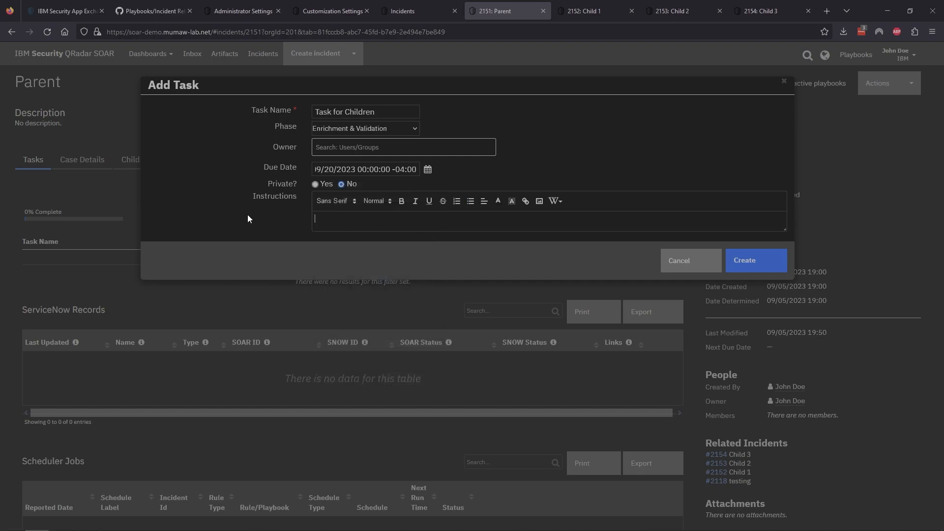
type("I need the children to complete this task!")
left_click(749, 265)
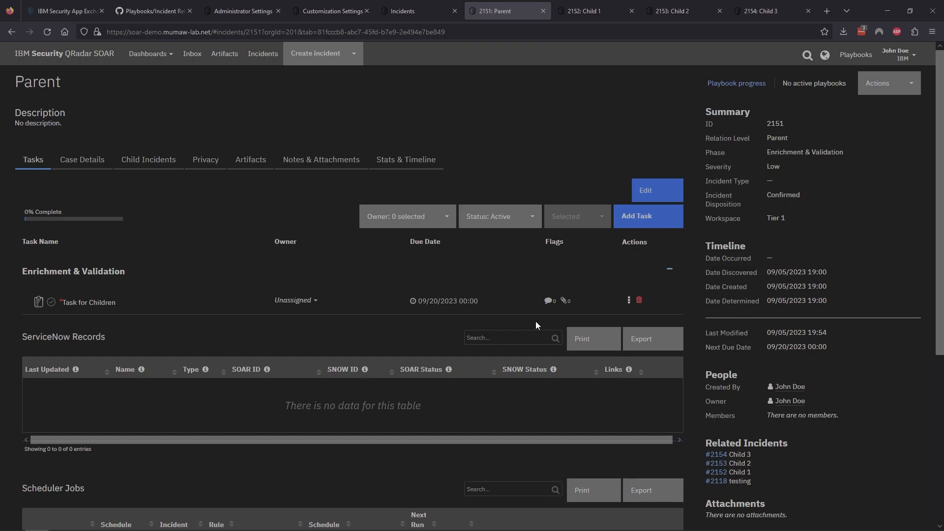
Step: Run Relations: Copy Task to Children on Task for Children, and switch to the Child 1 incident's tasks
left_click(630, 301)
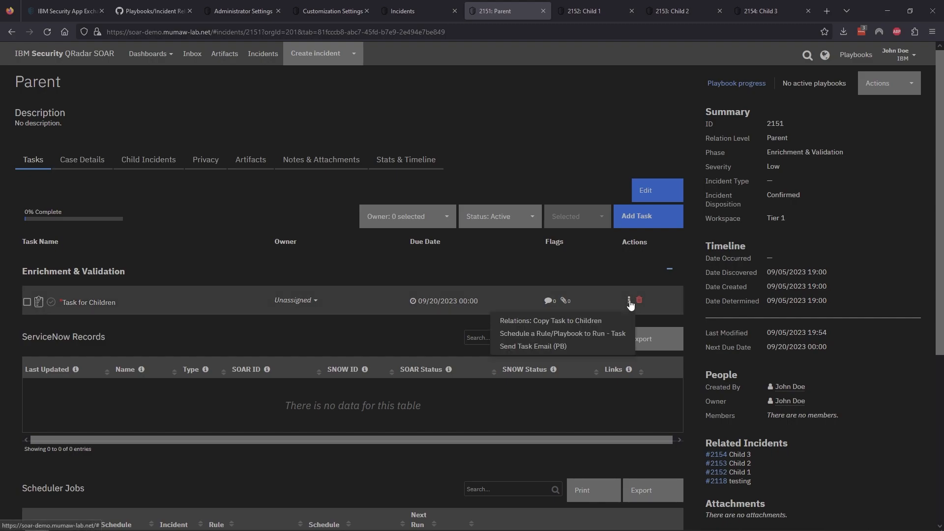
left_click(575, 322)
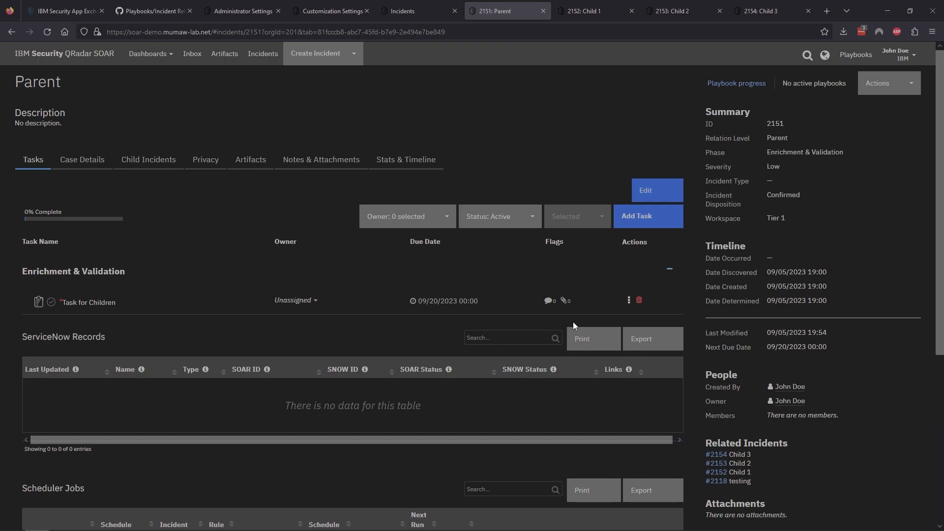
left_click(588, 11)
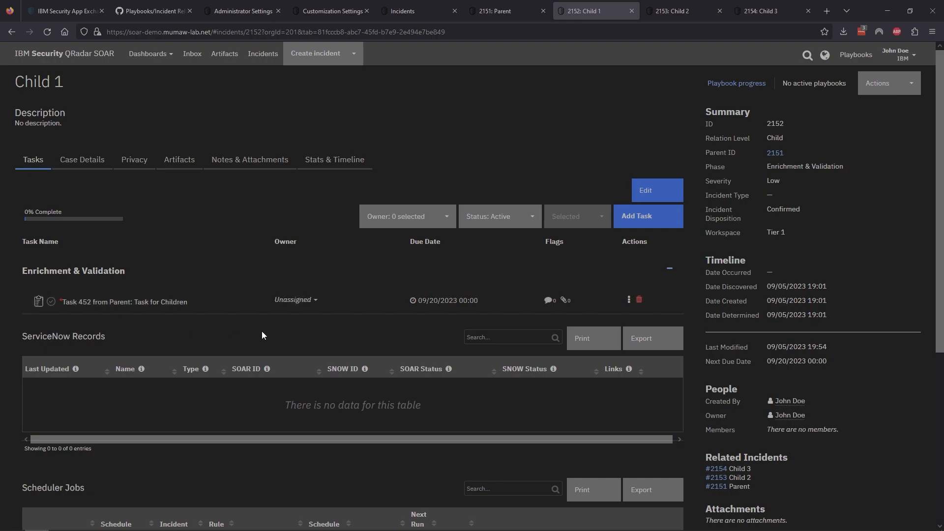
Step: Open the copied task in Child 1 and examine its name, due date and instructions
left_click(127, 302)
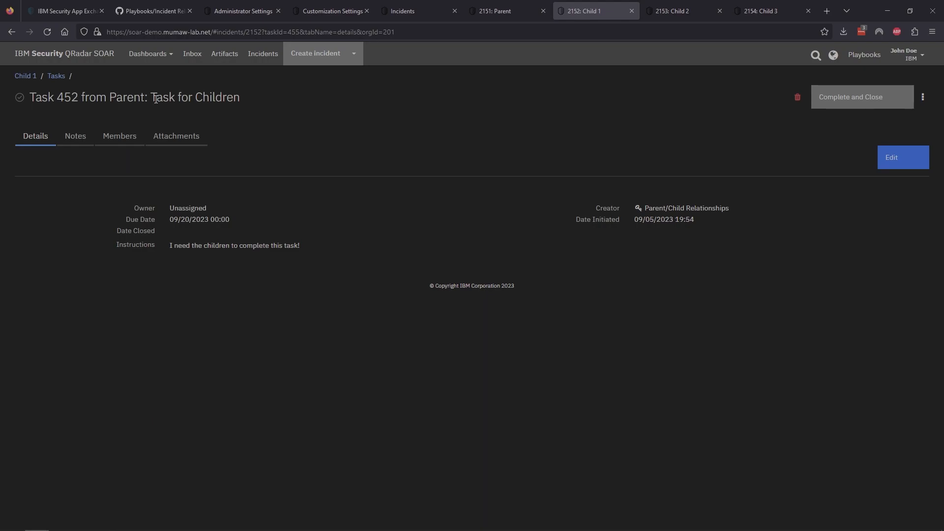
left_click_drag(152, 99, 241, 104)
left_click(205, 218)
left_click_drag(170, 220, 208, 220)
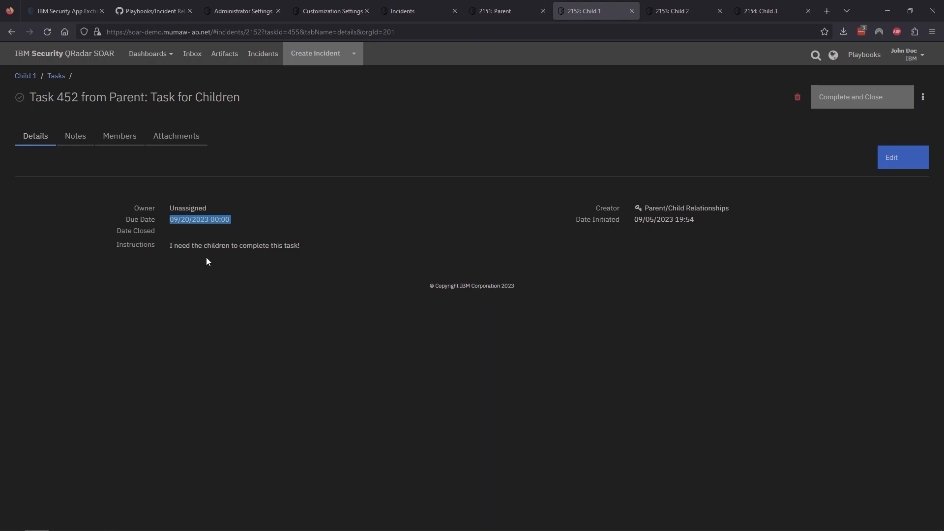
left_click(187, 269)
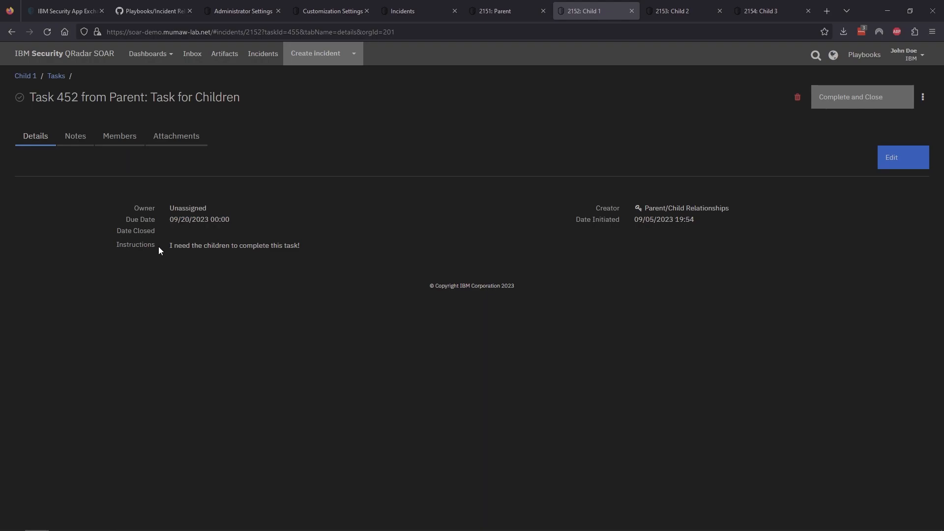
left_click_drag(169, 245, 319, 250)
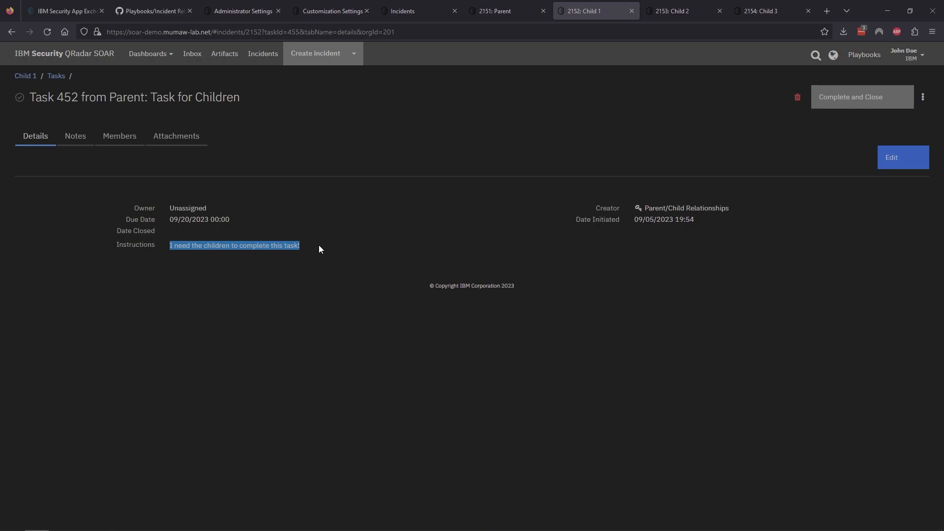
Step: Post the note "Hello from the child to the parent task." on the copied task in Child 1
left_click(319, 245)
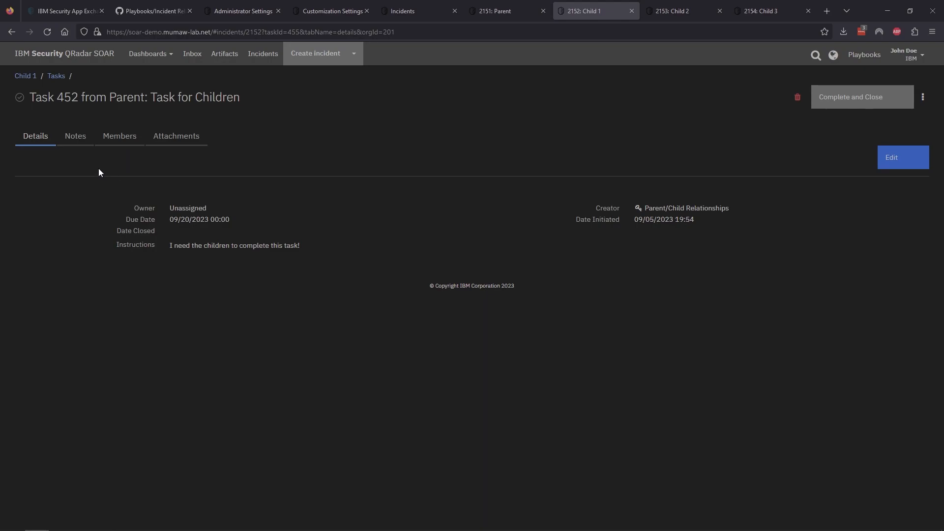
left_click(81, 143)
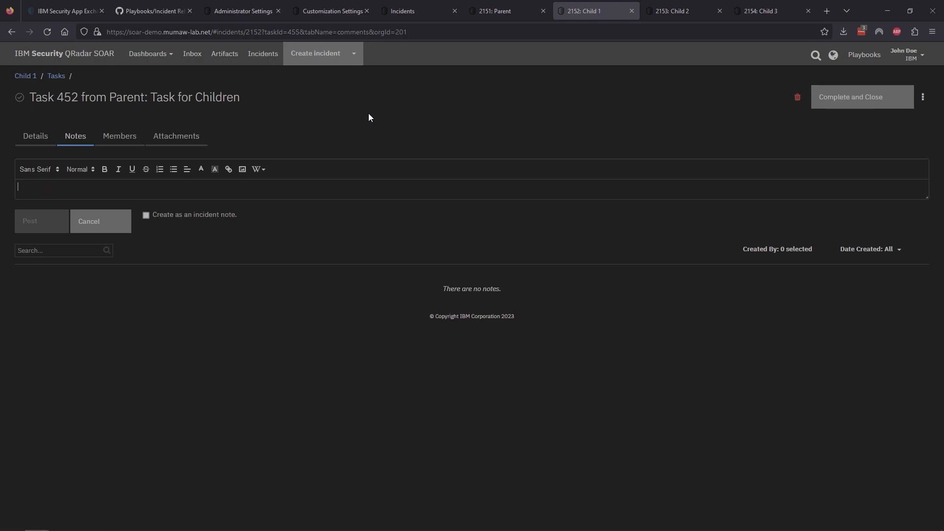
type("Hello from the child to the parent task.")
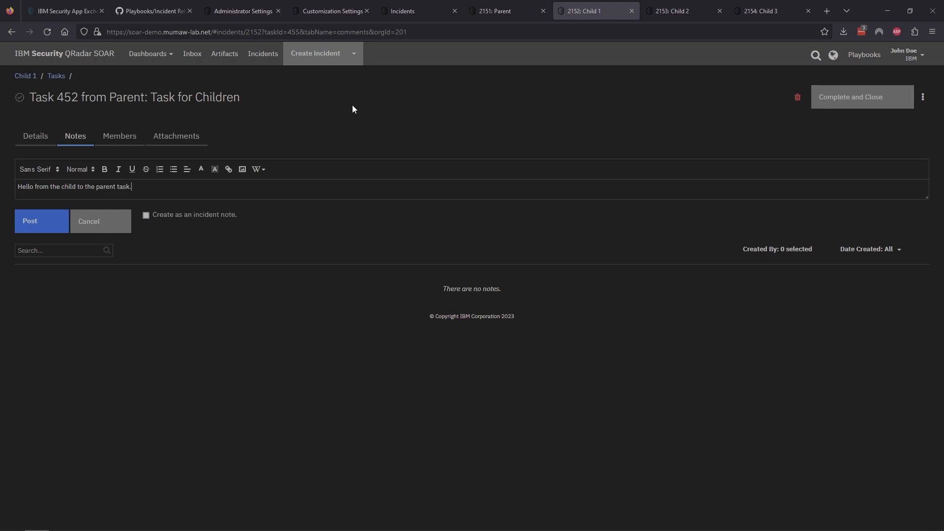
left_click(55, 222)
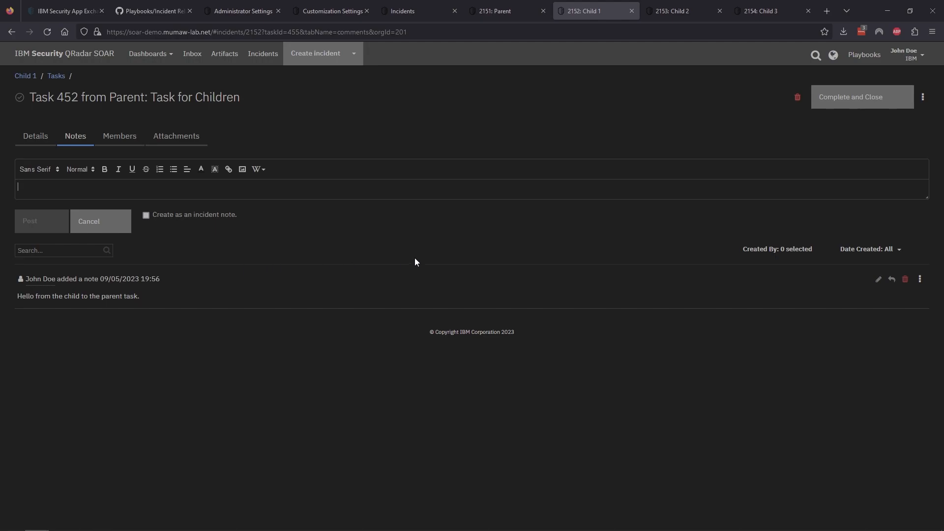
Step: Post the note "Private Note from the Parent." on Task for Children in the Parent incident
left_click(509, 8)
left_click(85, 303)
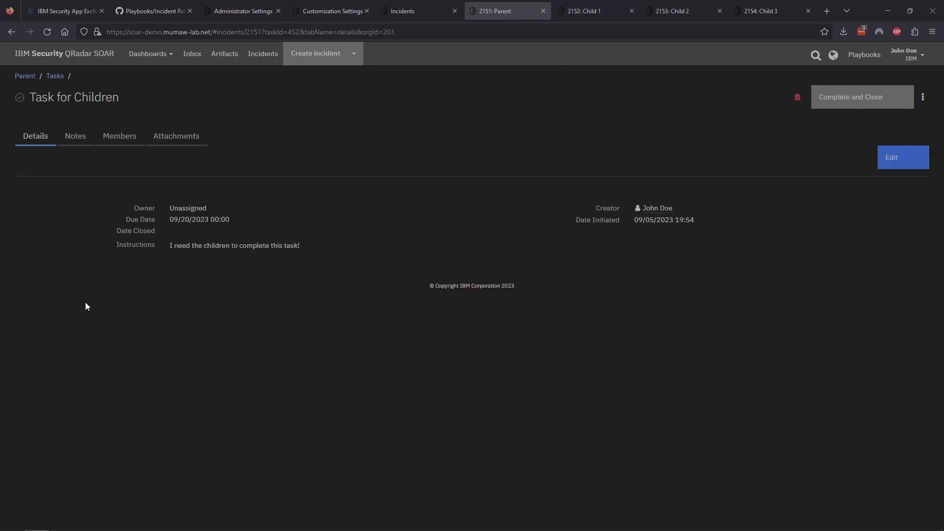
left_click(75, 137)
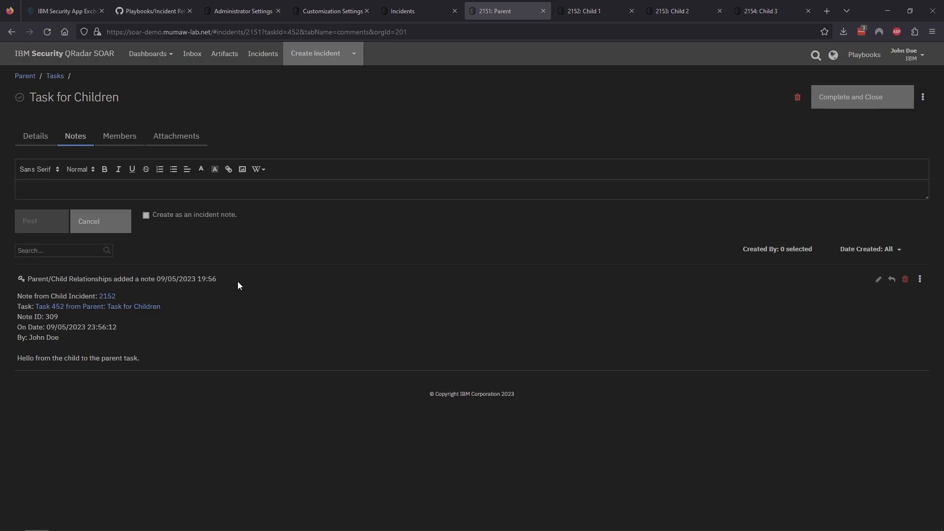
left_click(146, 188)
type("Hello")
key("BackSpace")
key("BackSpace")
key("BackSpace")
key("BackSpace")
key("BackSpace")
key("BackSpace")
type("Private Note from the Parent.")
left_click(39, 222)
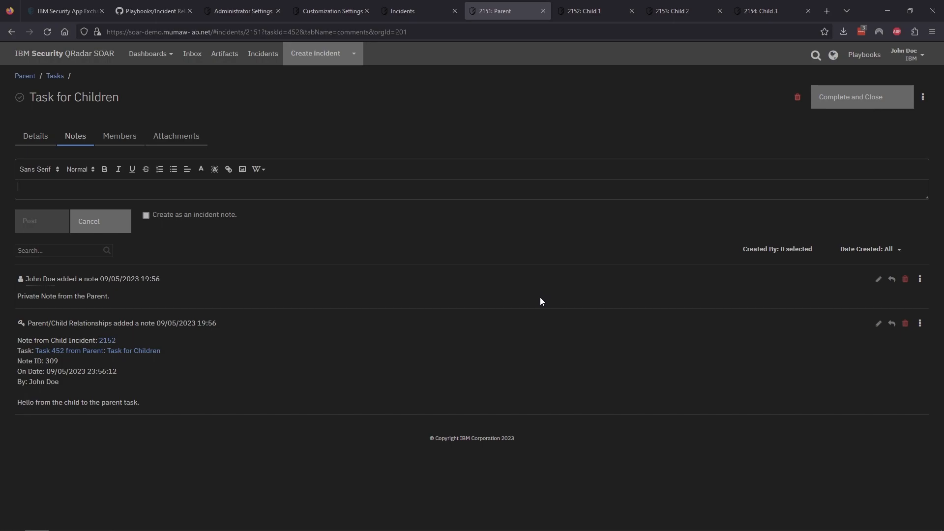
Step: Reply "Response to Private Note." to the Parent task's private note, and run Relations: Respond to Child Note on that reply
left_click(593, 9)
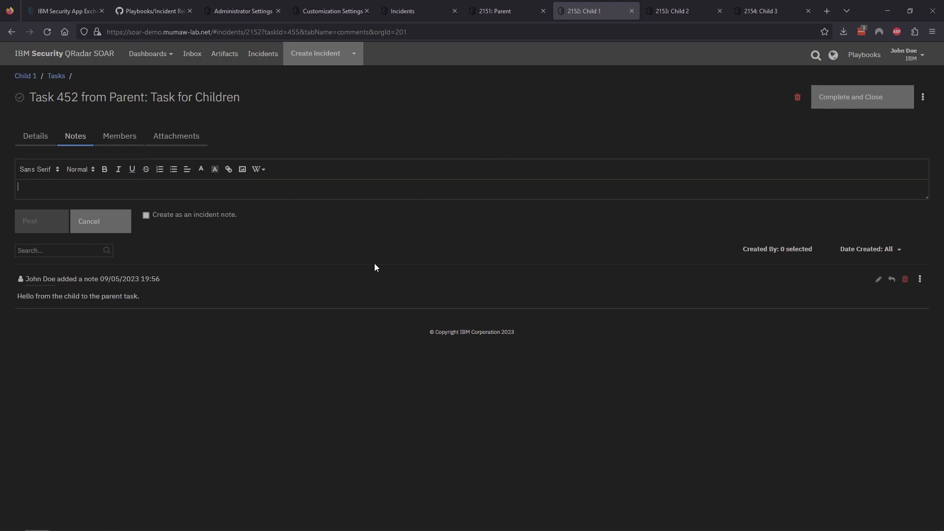
left_click(507, 13)
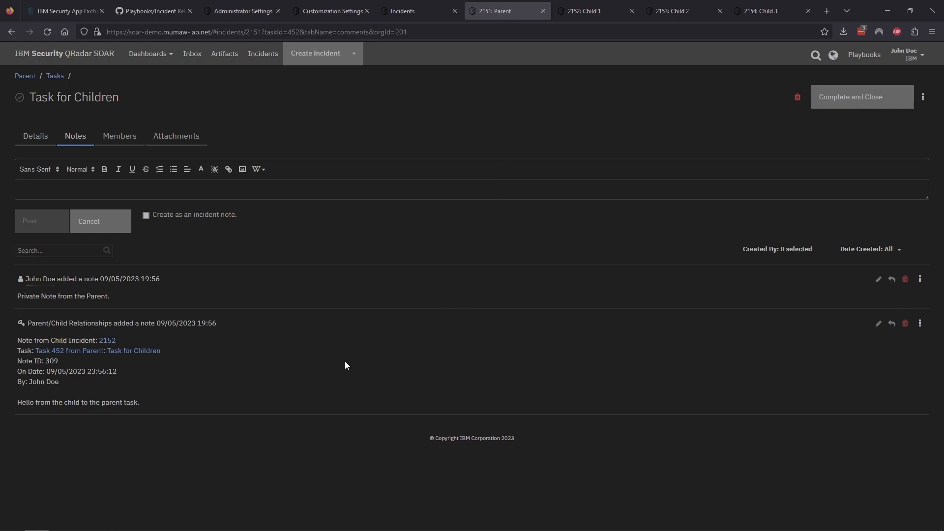
left_click(892, 279)
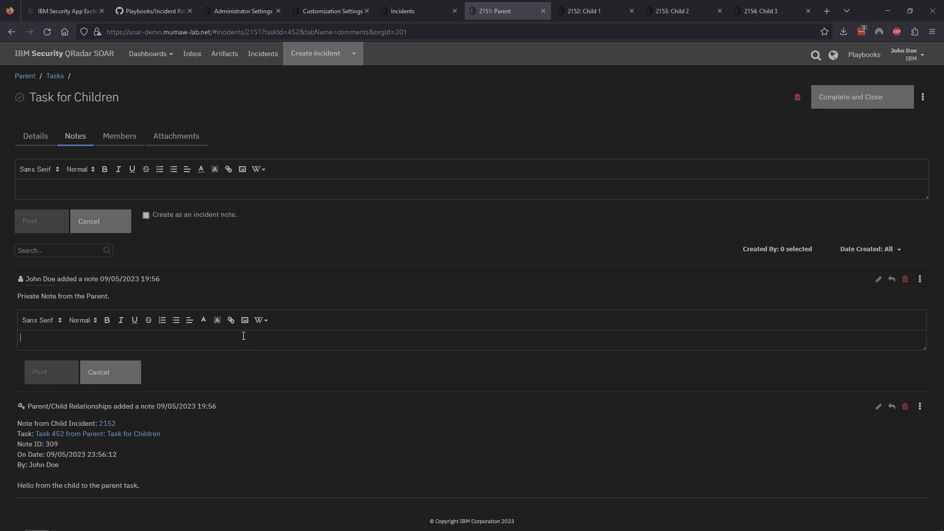
type("Response to Private Note.")
left_click(45, 373)
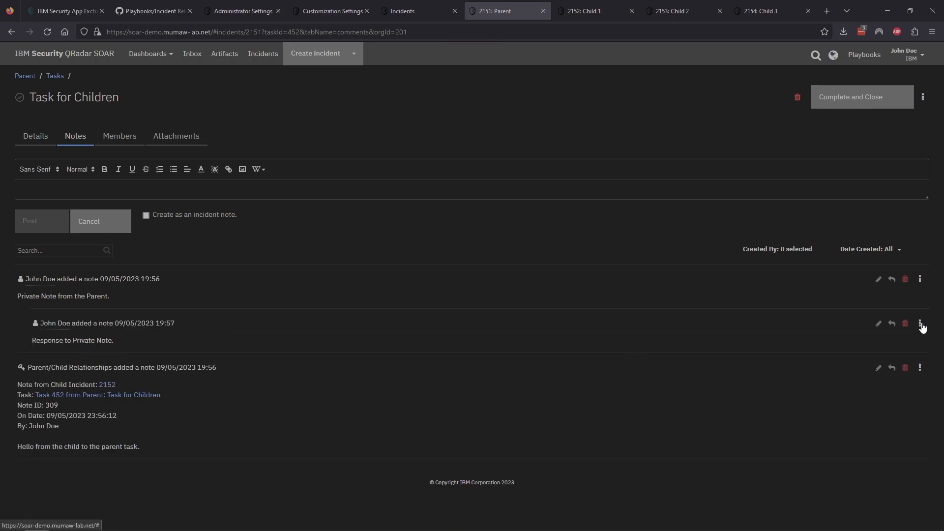
left_click(920, 325)
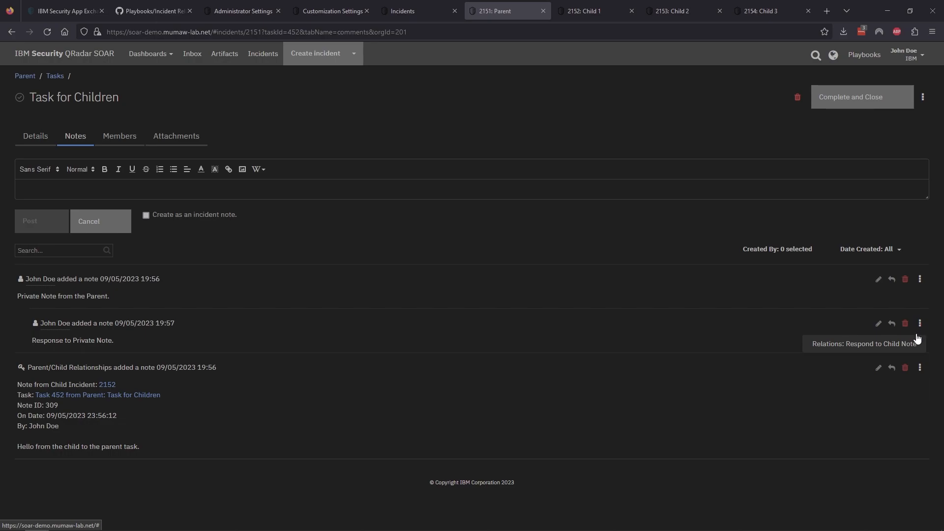
left_click(885, 347)
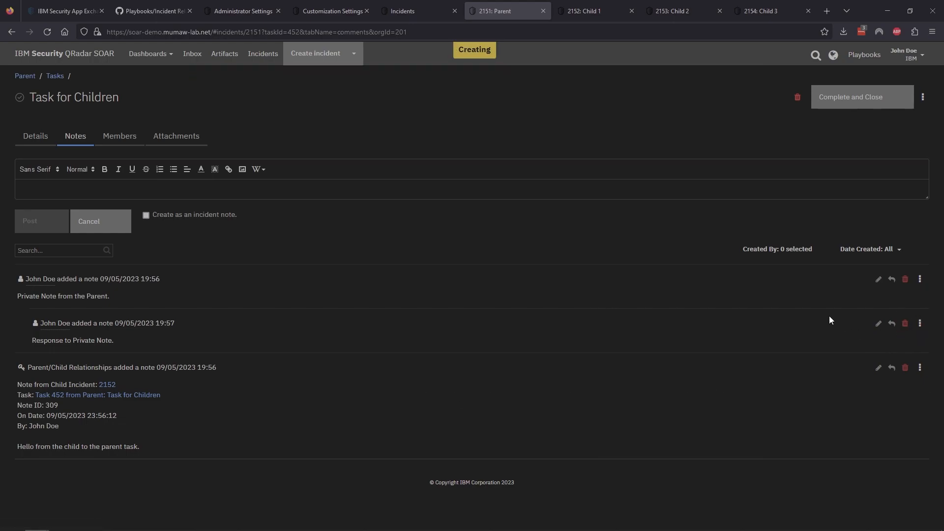
left_click(589, 12)
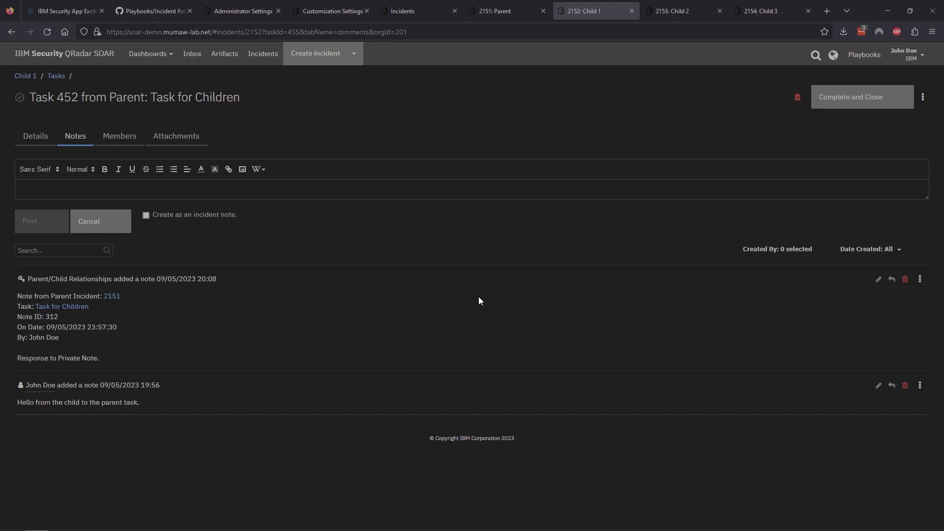
Step: Reply "Hello from the Parent to Child 1." to the child's note on the Parent task, and send it with Relations: Respond to Child Note
left_click(501, 11)
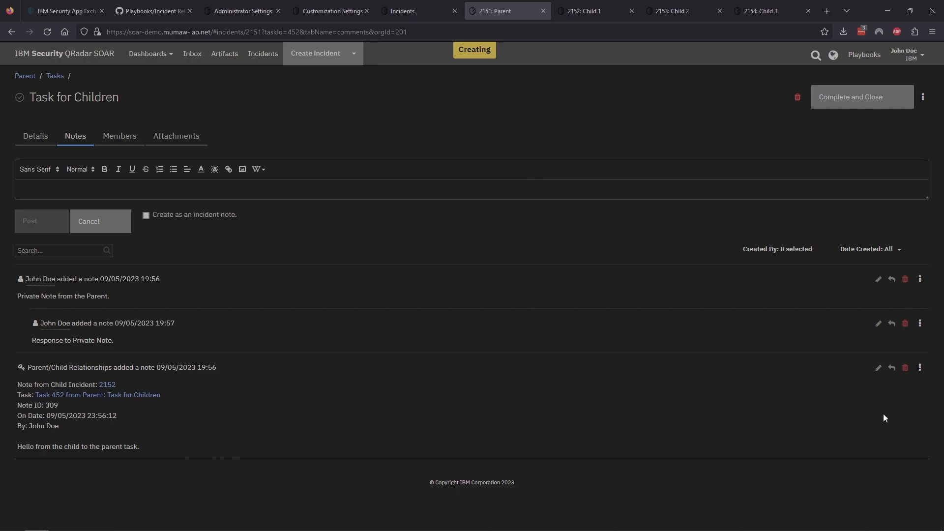
left_click(891, 367)
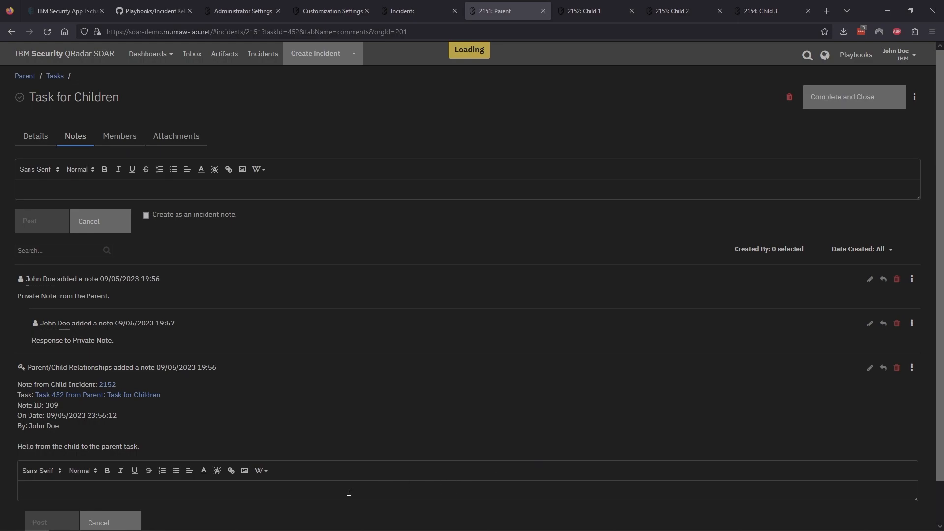
type("Hello from the Parent to Child 1.")
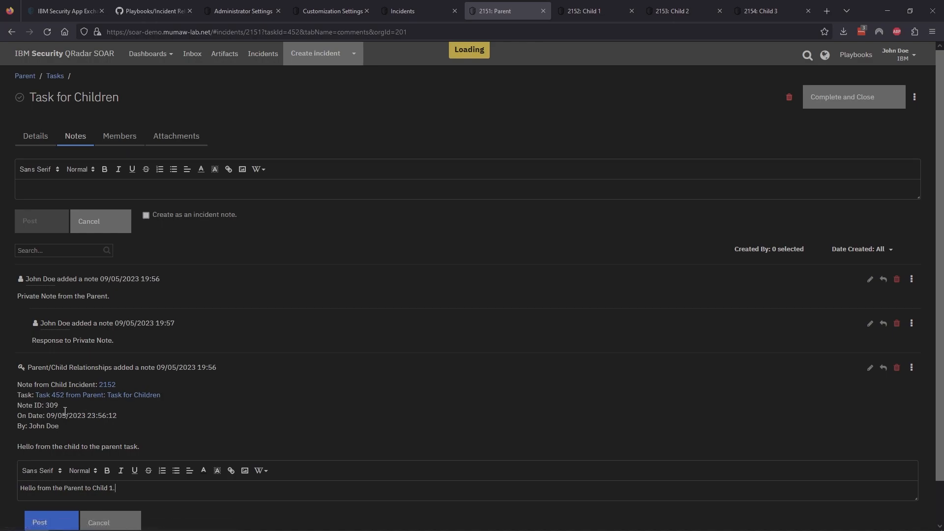
left_click(49, 522)
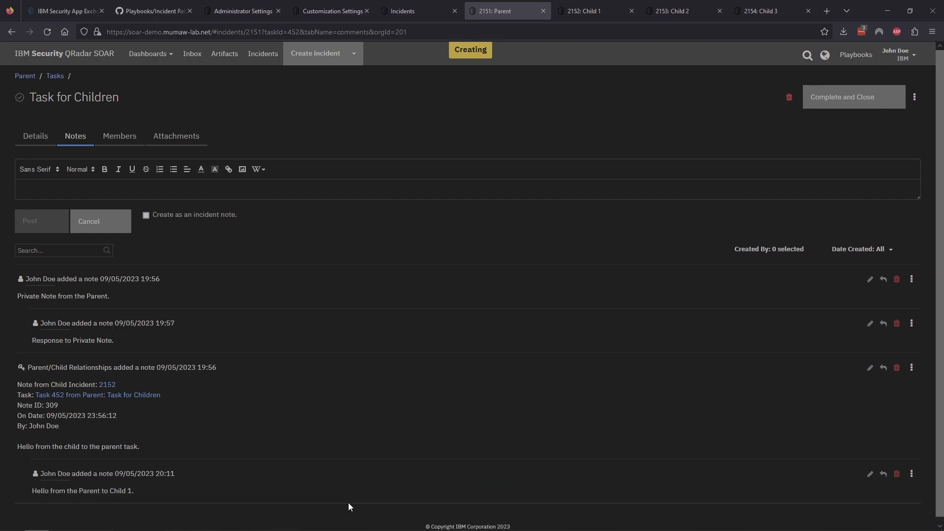
scroll(359, 502, "down", 1)
left_click(912, 469)
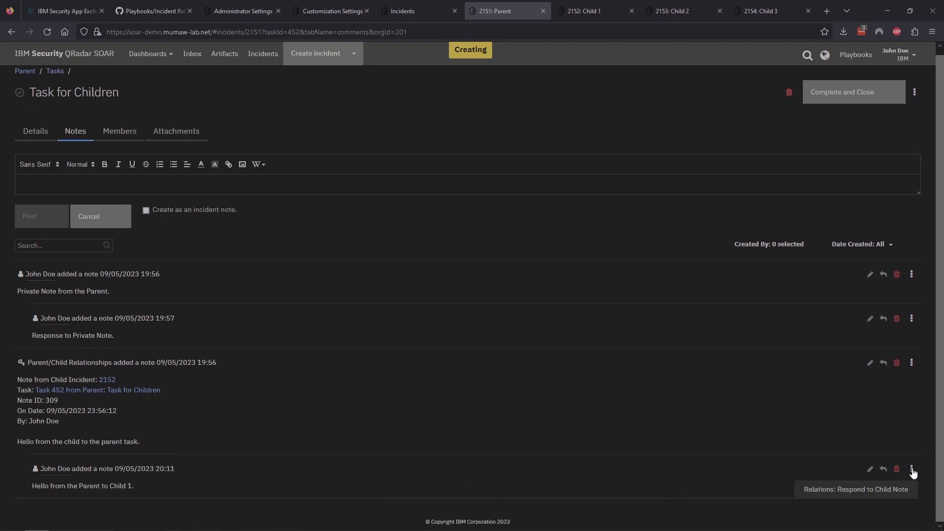
left_click(871, 489)
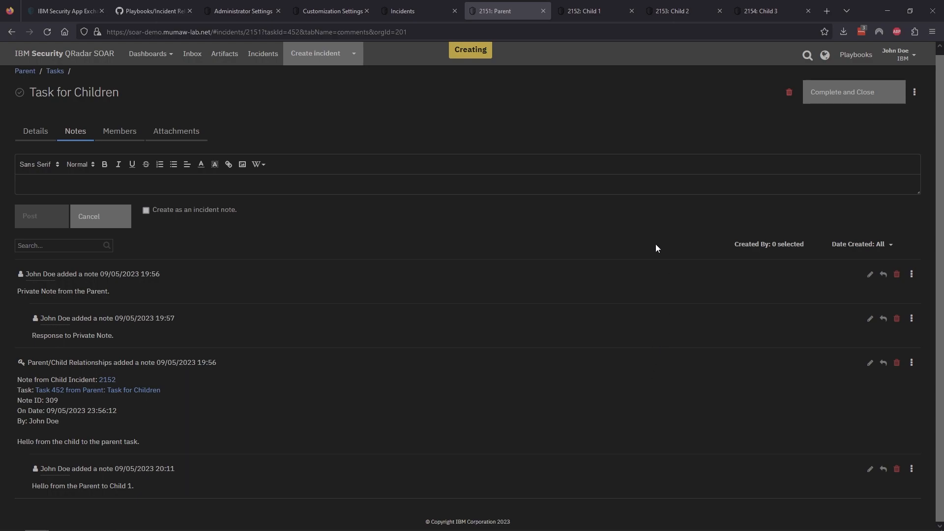
left_click(585, 13)
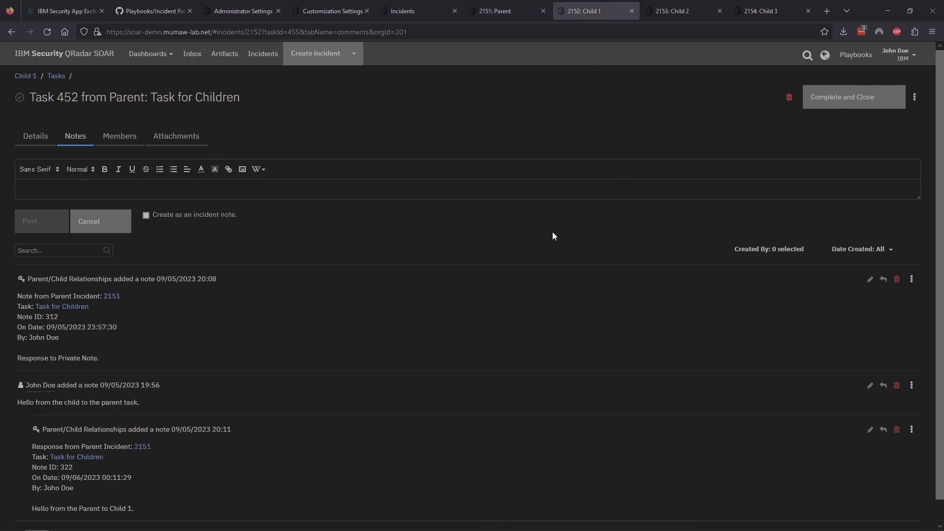
scroll(415, 407, "down", 1)
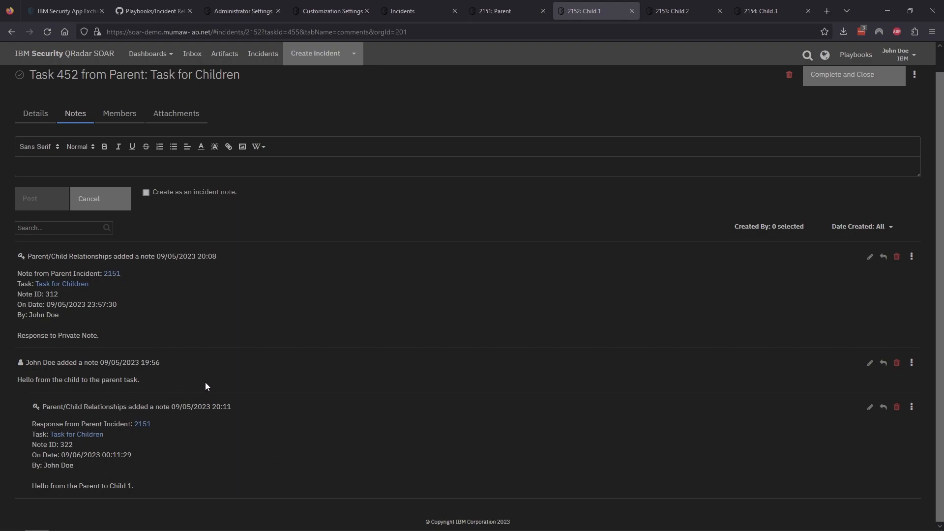
Step: Review the notes of the Child 2 incident and its available actions
left_click(682, 12)
left_click(232, 160)
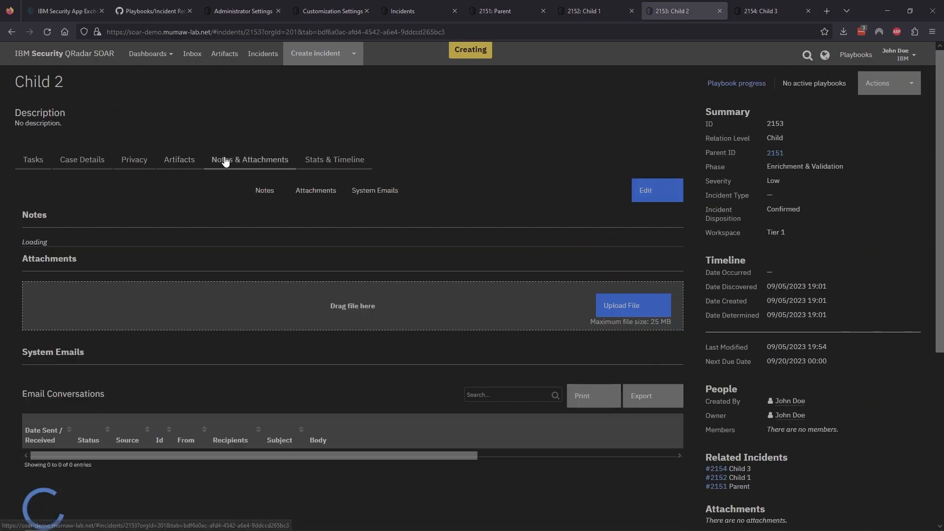
scroll(370, 285, "down", 3)
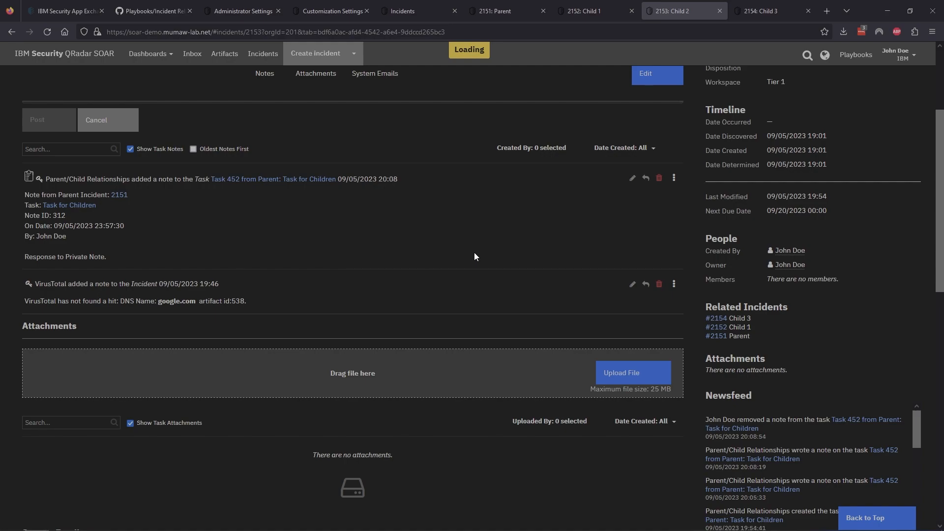
scroll(474, 252, "up", 3)
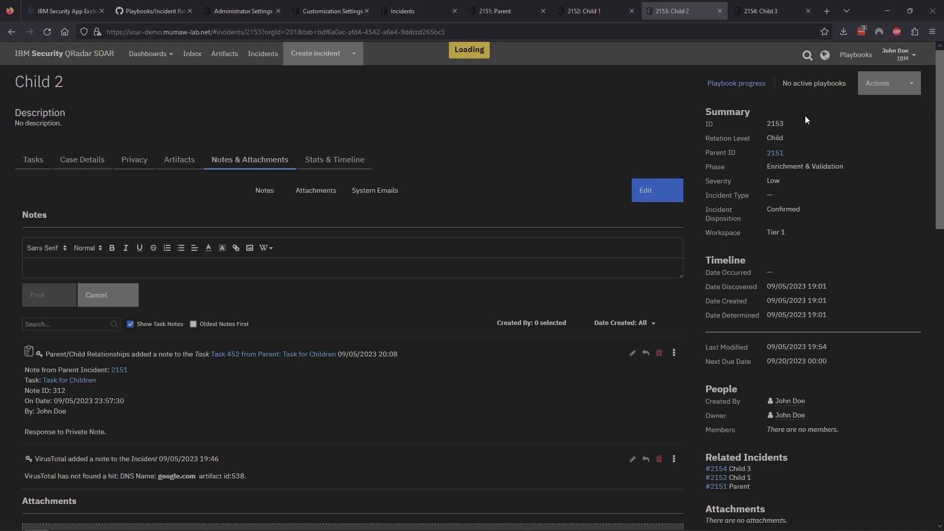
left_click(892, 93)
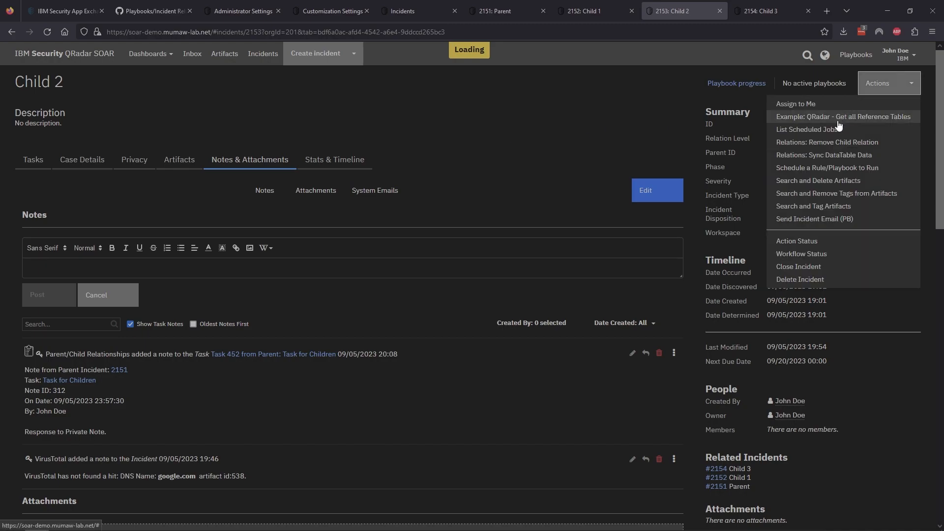
left_click(636, 118)
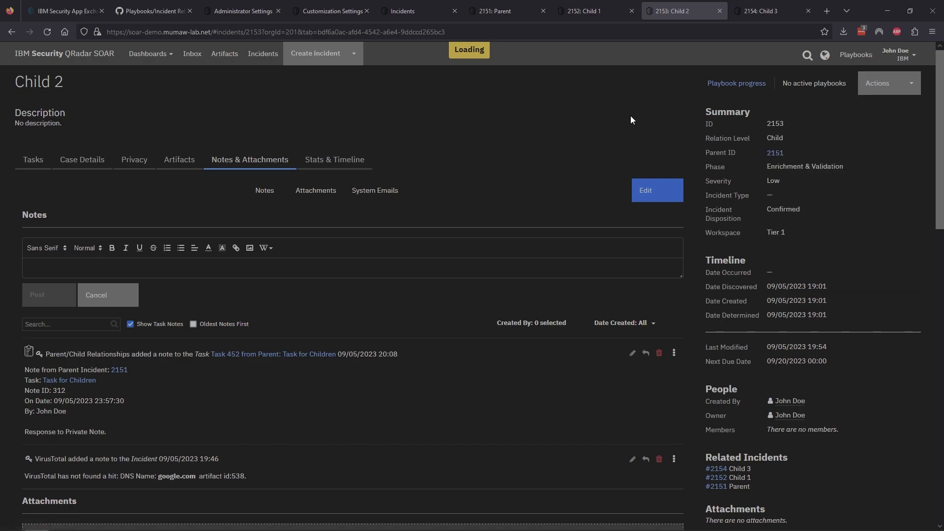
Step: Rename the Child 2 incident as Child 4 and save its case details
left_click(81, 159)
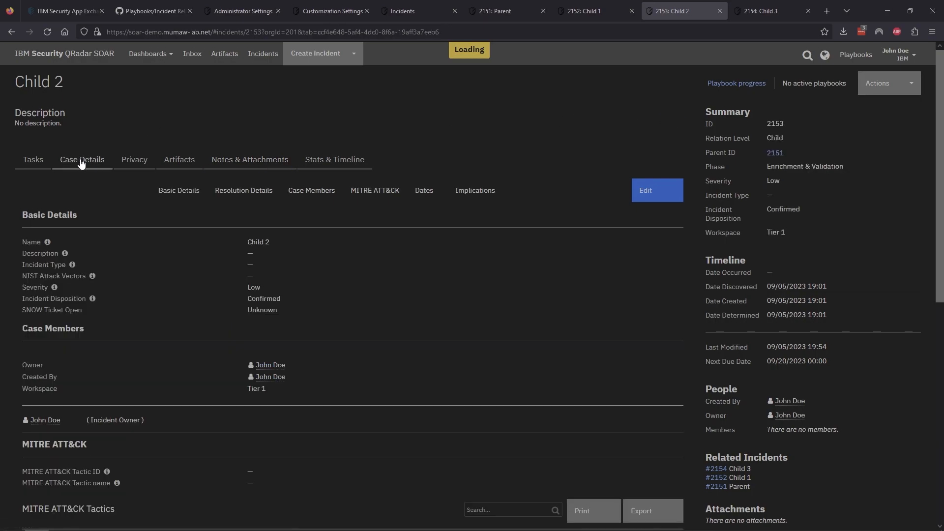
left_click(672, 200)
left_click(285, 245)
key("BackSpace")
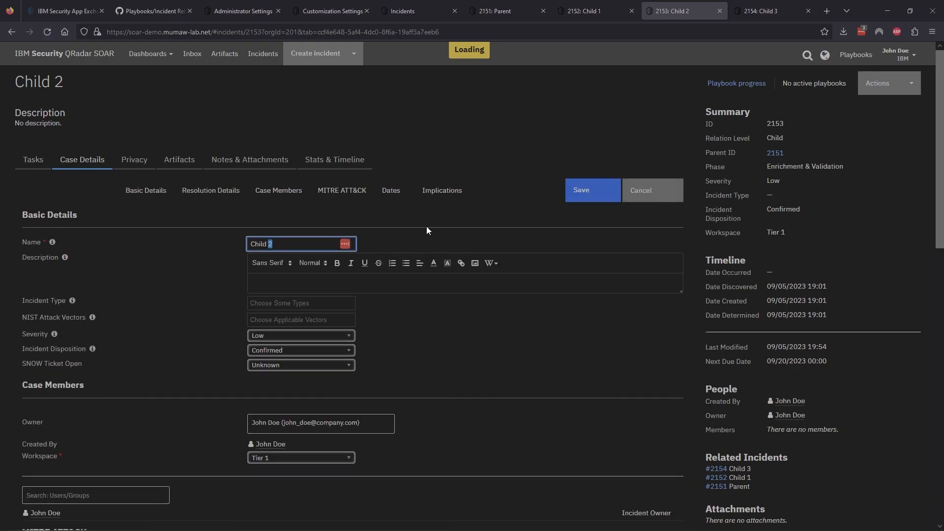
type("4")
left_click(576, 189)
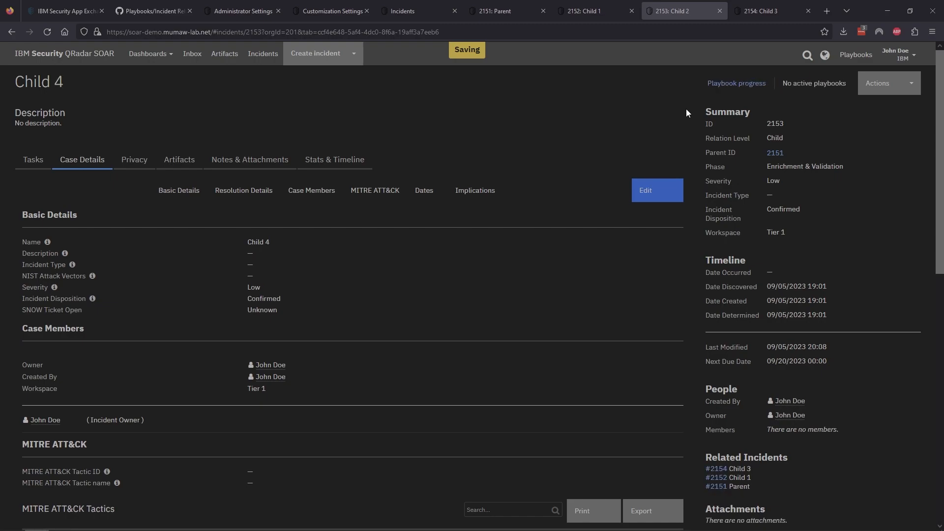
Step: Check the Relations Child Incidents table in the Parent incident for the renamed child
left_click(503, 10)
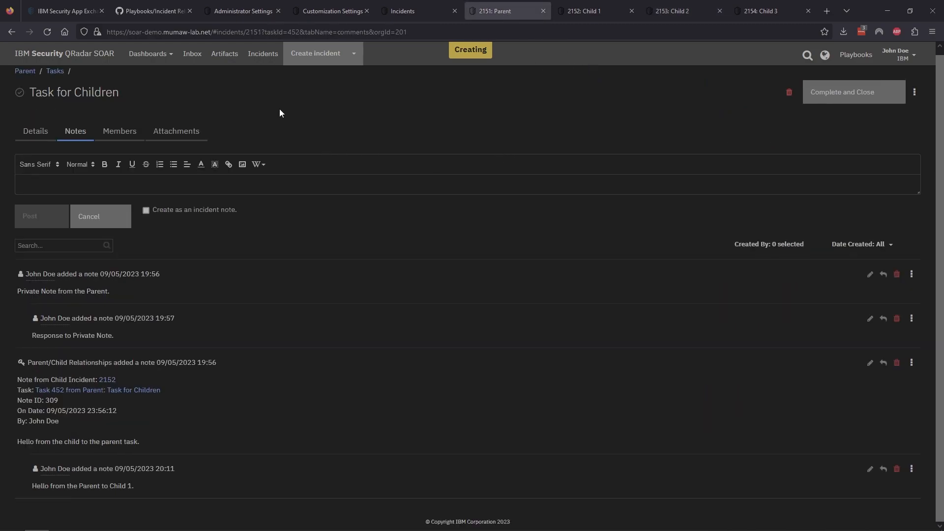
left_click(55, 71)
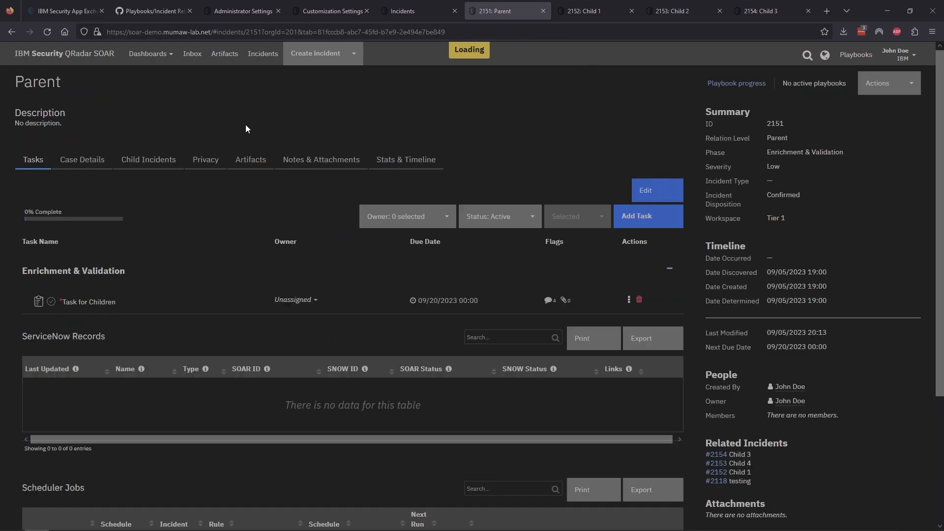
left_click(146, 160)
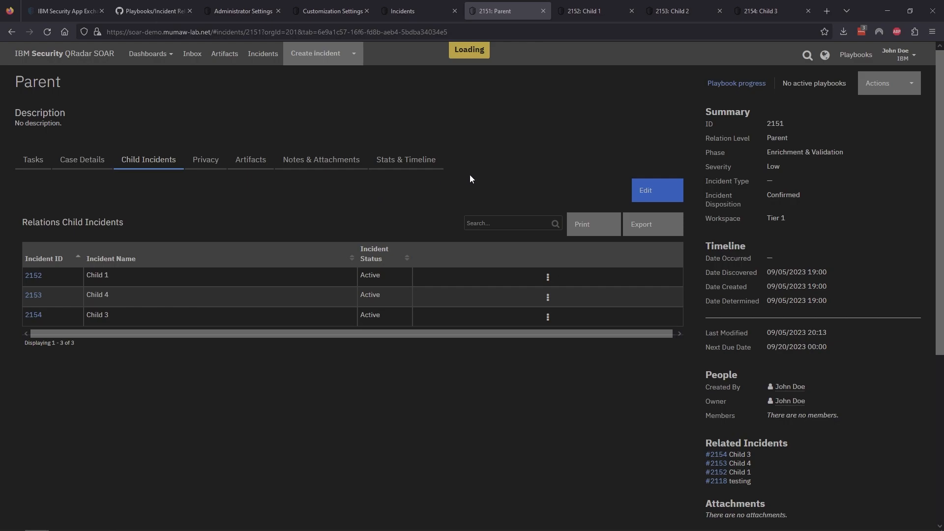
Step: Close the Child 4 incident with the resolution Resolved and the resolution summary "Completed by Child 2"
left_click(685, 12)
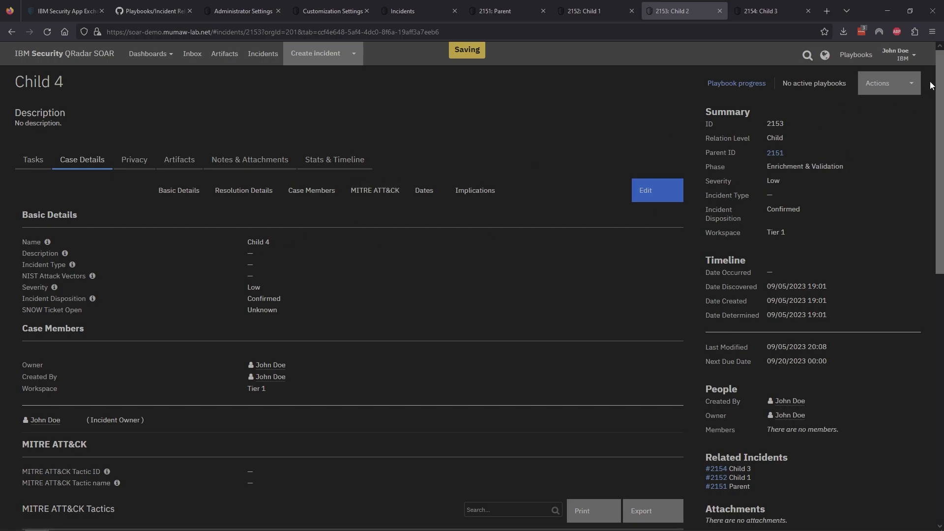
left_click(914, 88)
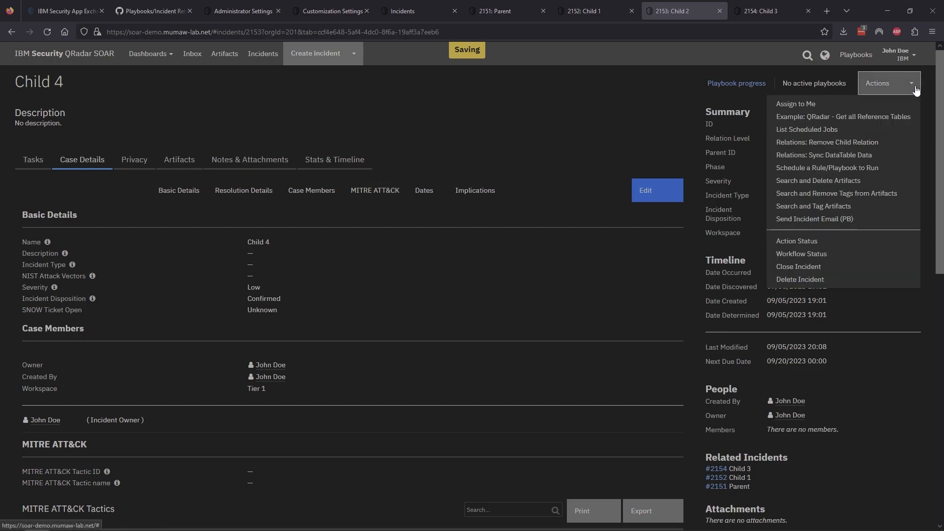
left_click(799, 269)
left_click(590, 147)
left_click(472, 149)
left_click(455, 210)
left_click(465, 195)
type("Completed in Child 2")
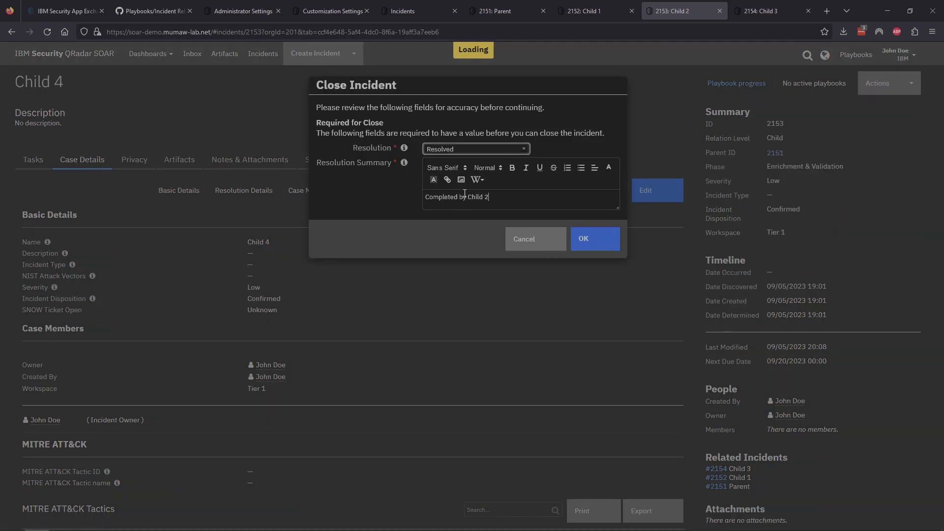
left_click(607, 242)
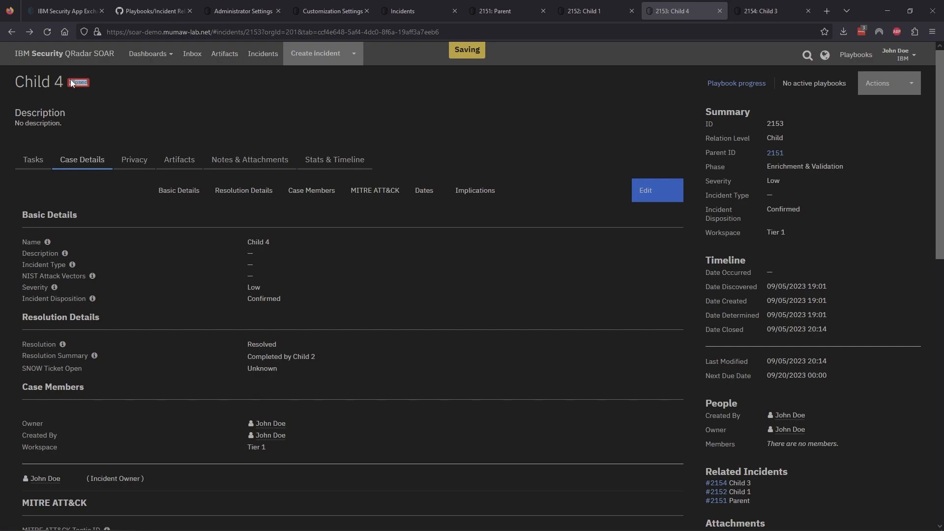
Step: Close the Parent incident as Resolved with the summary "Closed from the Parent", and return to its child incidents
left_click(508, 13)
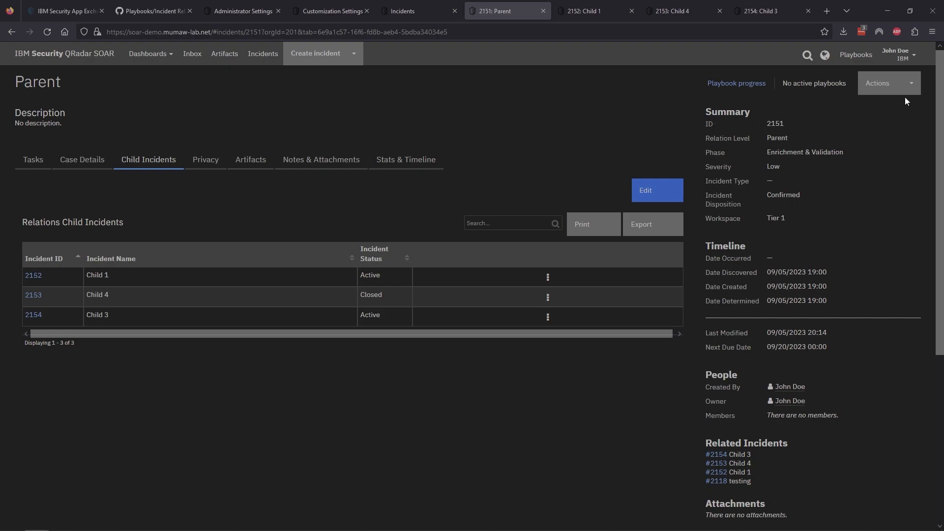
left_click(910, 85)
left_click(813, 254)
left_click(445, 150)
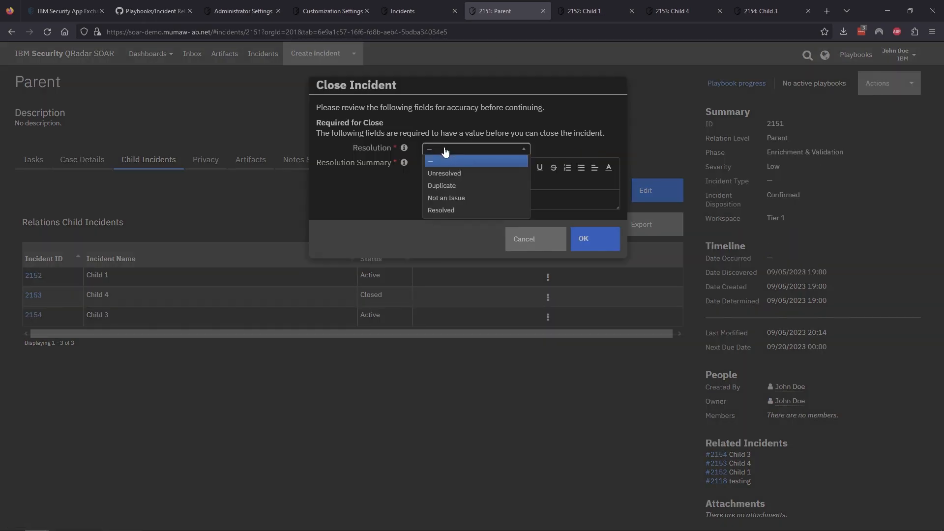
left_click(441, 210)
left_click(452, 200)
type("Closed from the Parent")
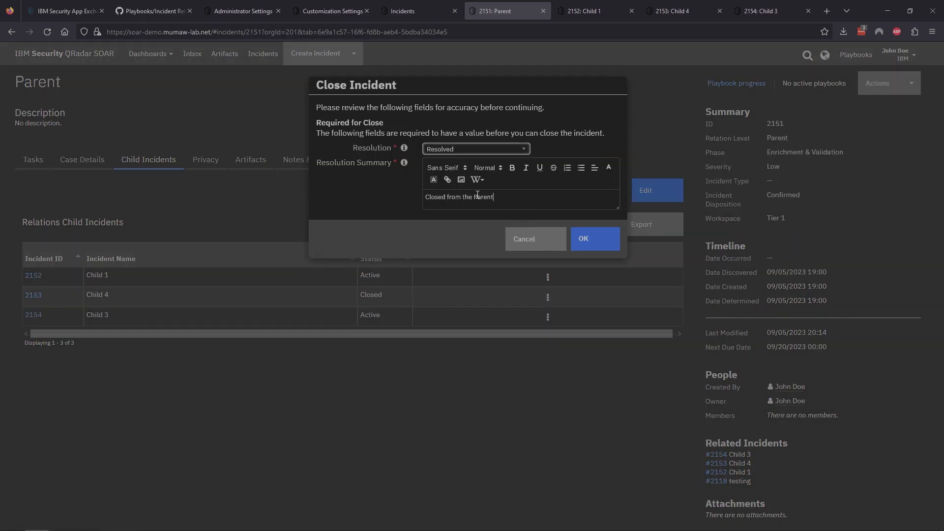
left_click(584, 238)
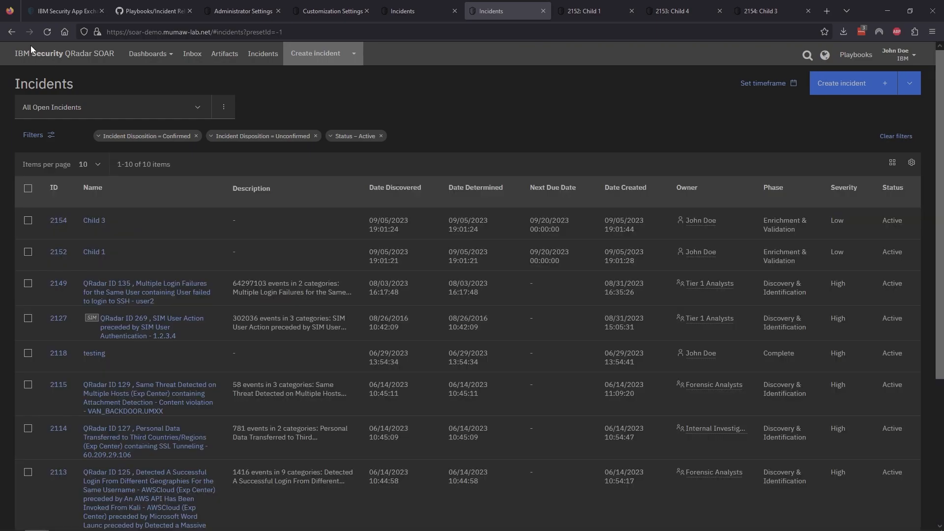
left_click(12, 32)
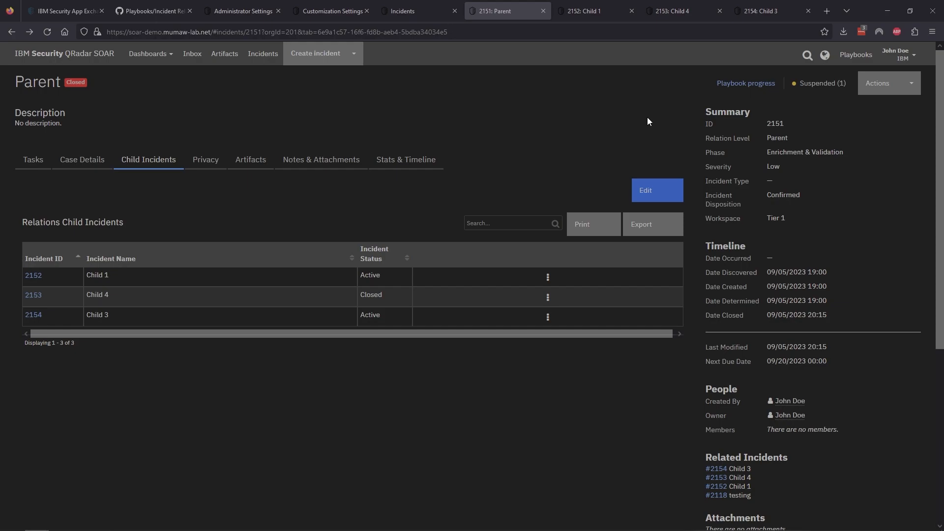
Step: Check the closure status of the Child 1 and Child 3 incidents, and reload the Parent incident
left_click(591, 10)
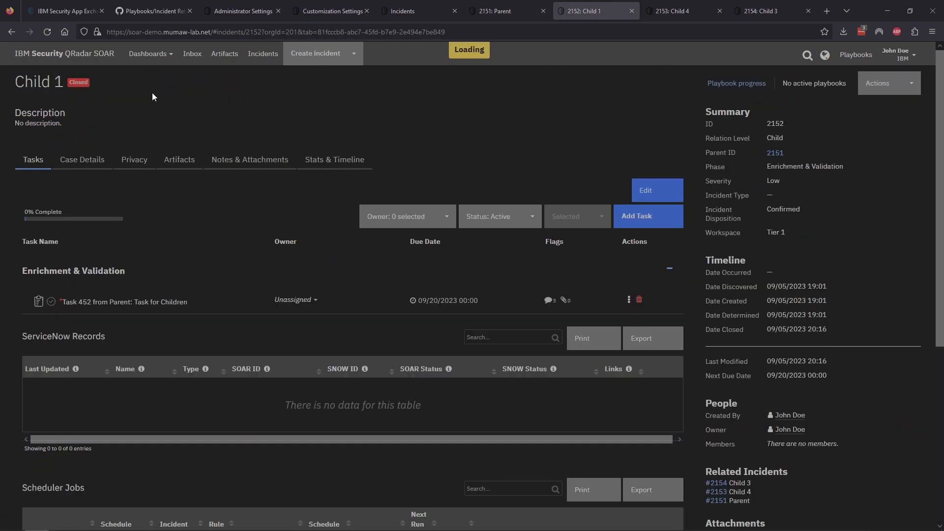
double_click(79, 82)
left_click(176, 110)
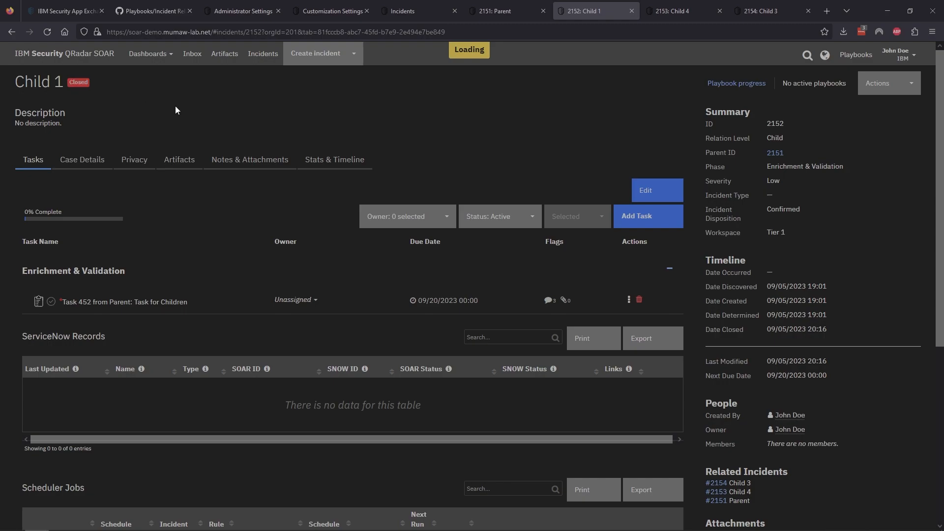
left_click(763, 13)
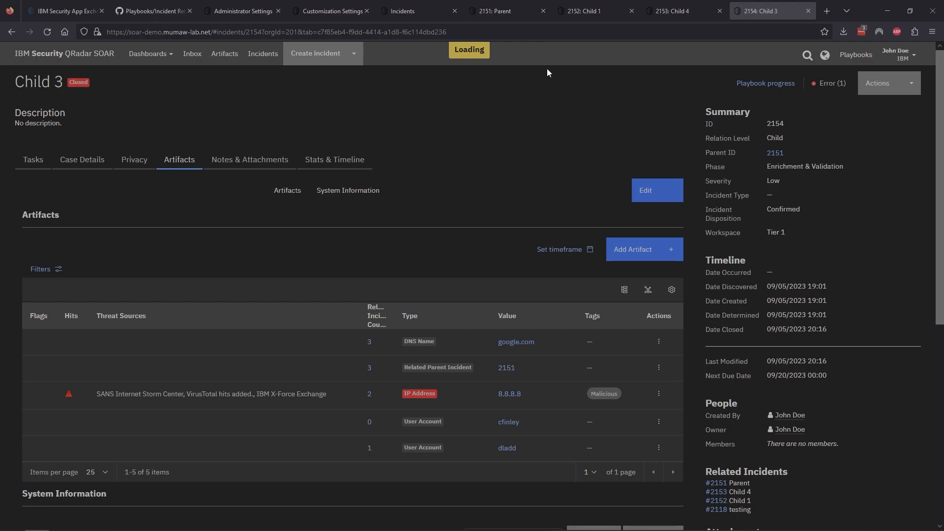
left_click(504, 8)
key("F5")
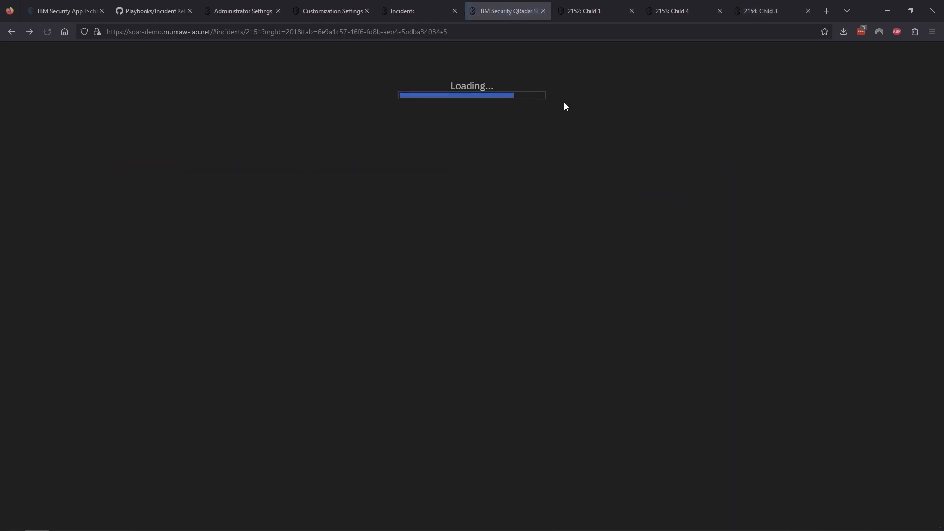